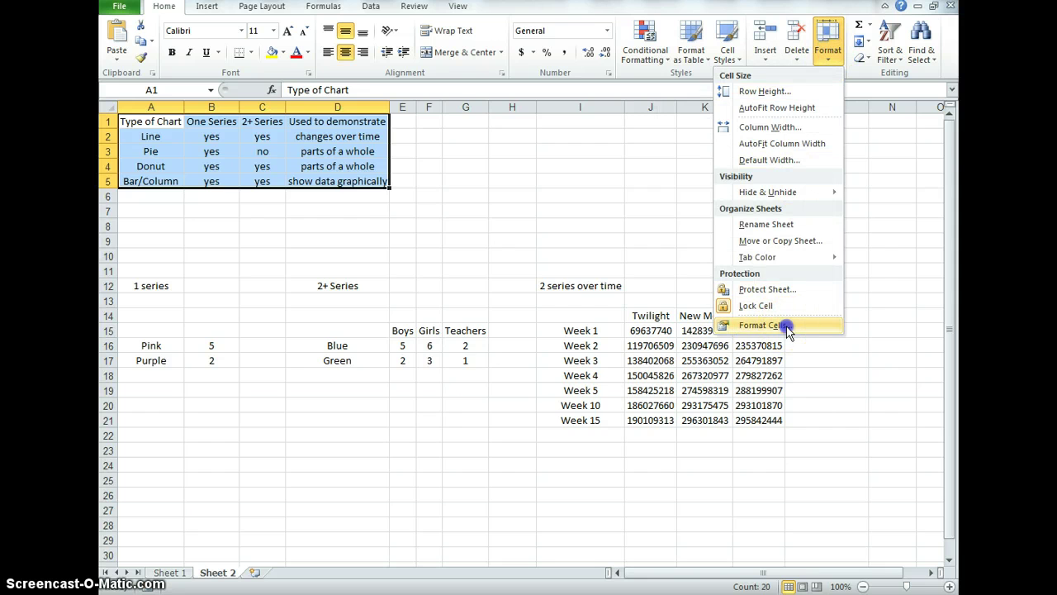
Set a thick purple outline and thick purple vertical dividers for the chart-type table in A1:D5.
{"action": "left_click", "coordinate": [786, 327]}
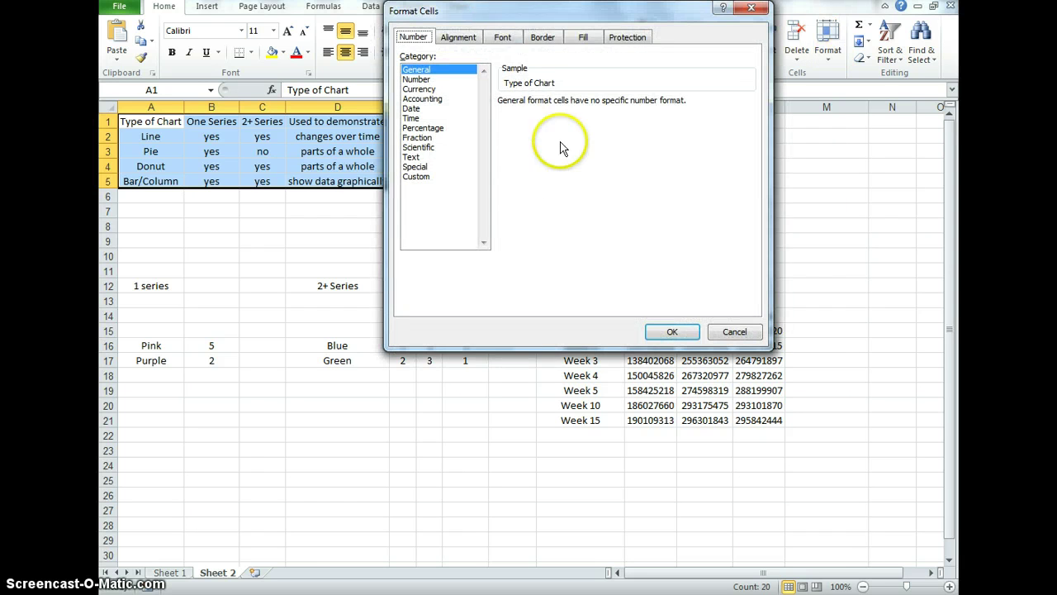
{"action": "left_click_drag", "start_coordinate": [481, 17], "coordinate": [583, 42]}
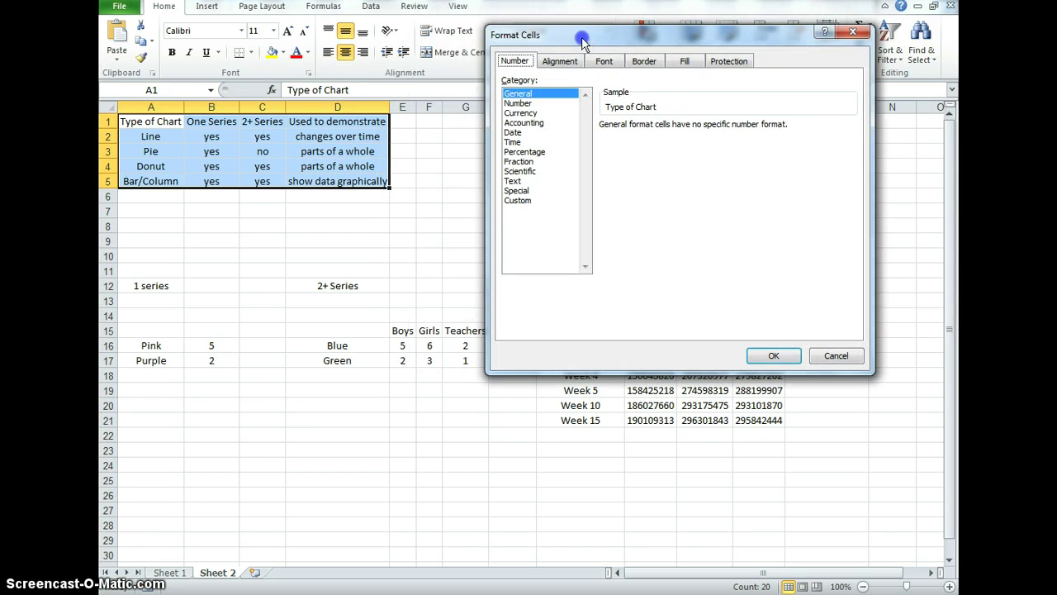
{"action": "left_click", "coordinate": [644, 62]}
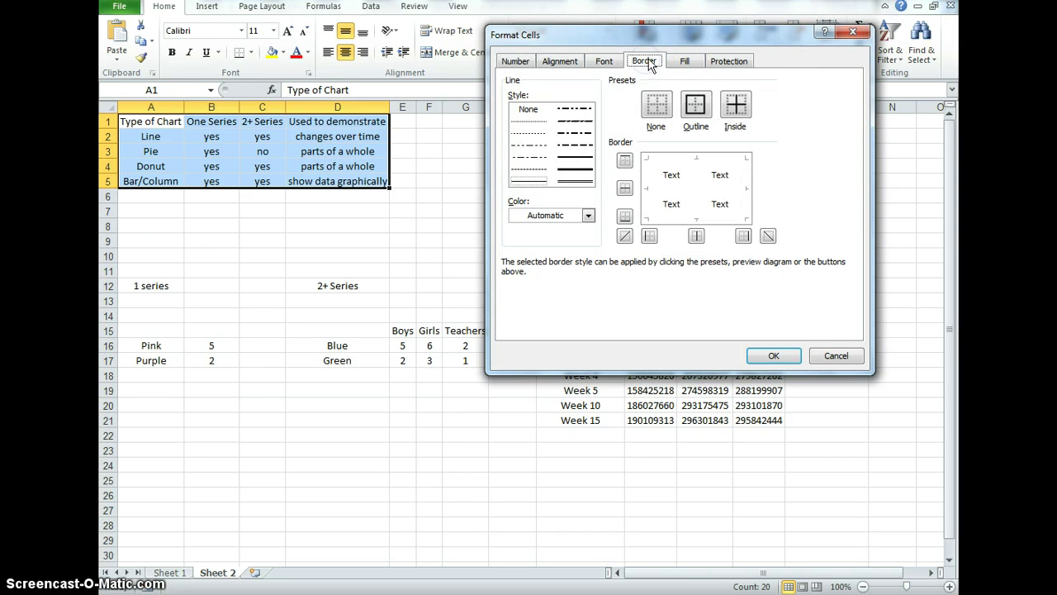
{"action": "left_click", "coordinate": [545, 216]}
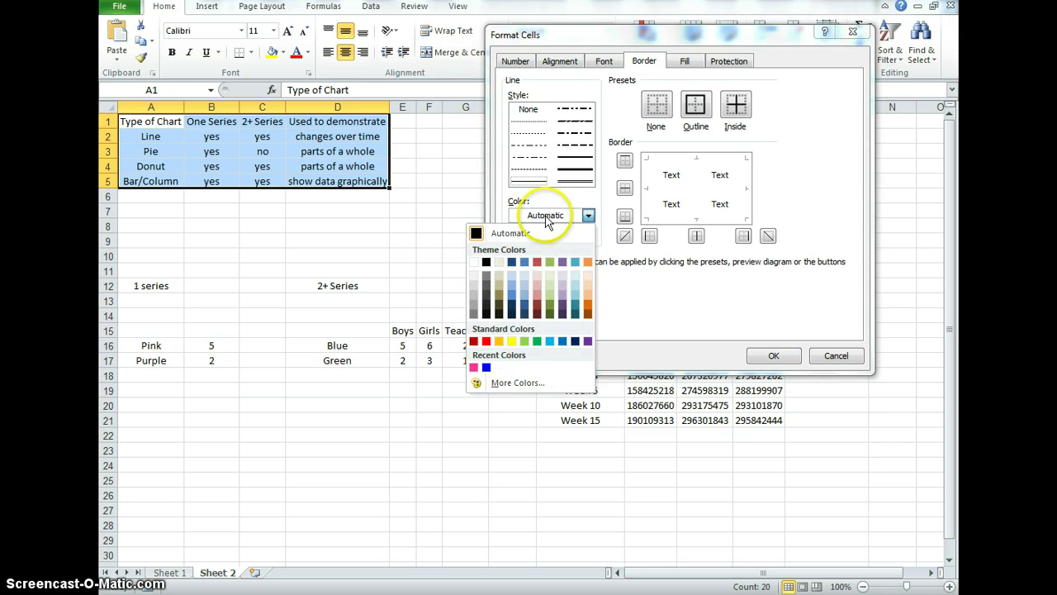
{"action": "left_click", "coordinate": [587, 341]}
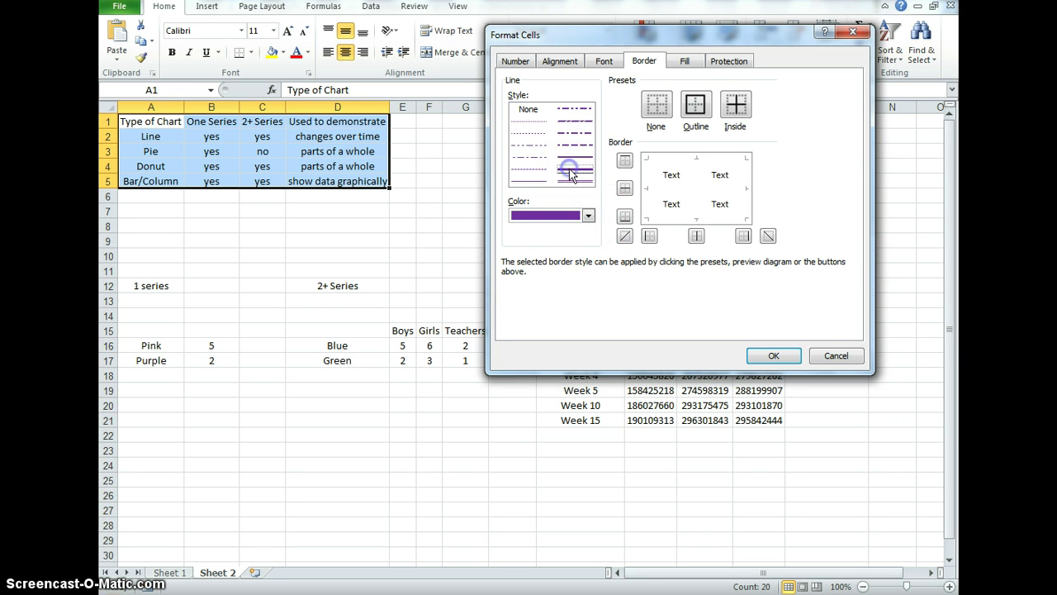
{"action": "left_click", "coordinate": [696, 104]}
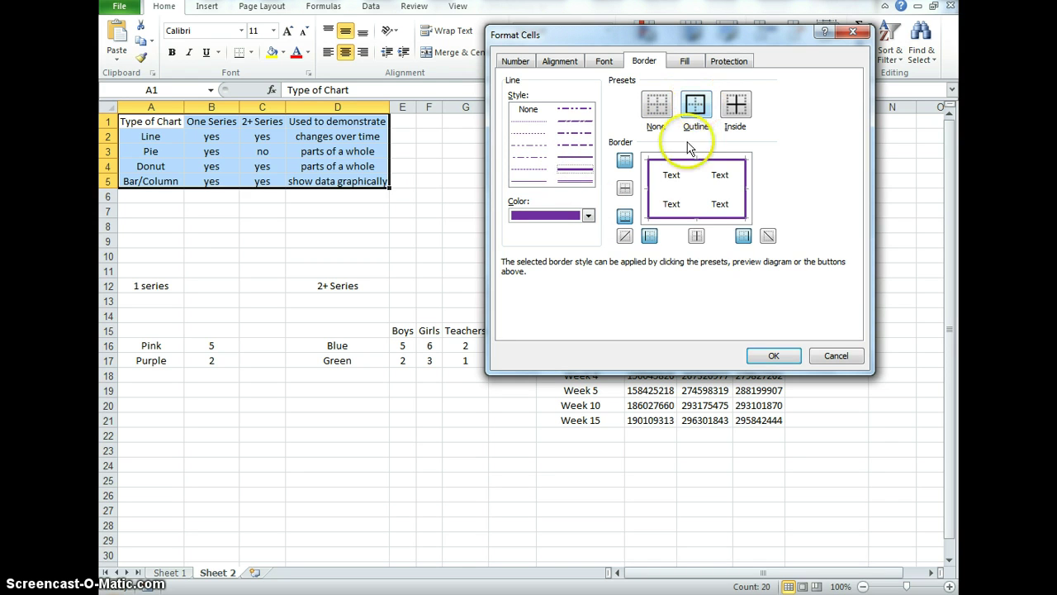
{"action": "left_click", "coordinate": [698, 238]}
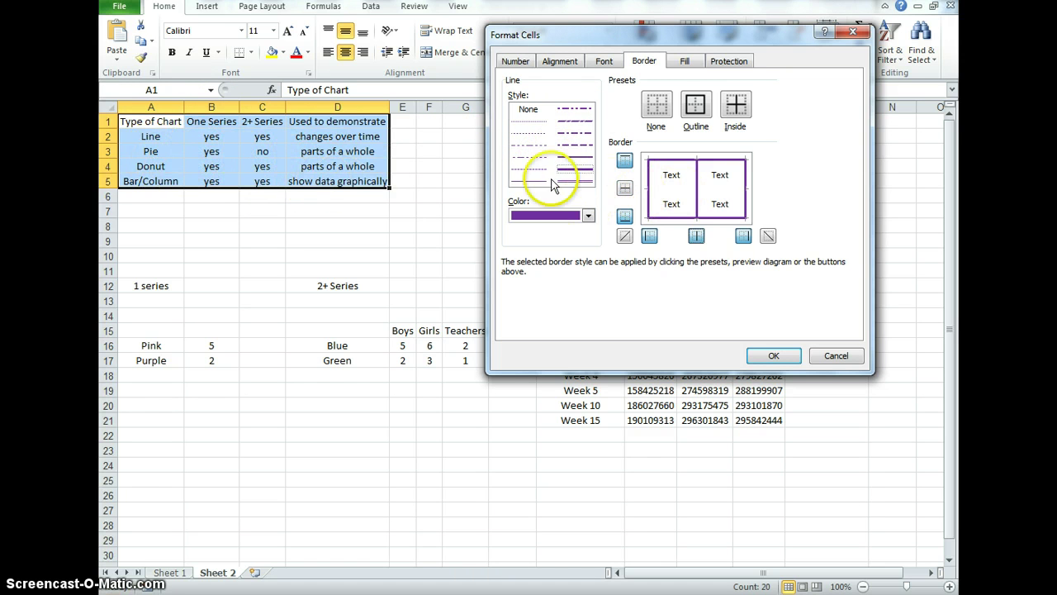
Add thin purple dash-dot horizontal lines inside A1:D5 and apply the borders.
{"action": "left_click", "coordinate": [529, 146]}
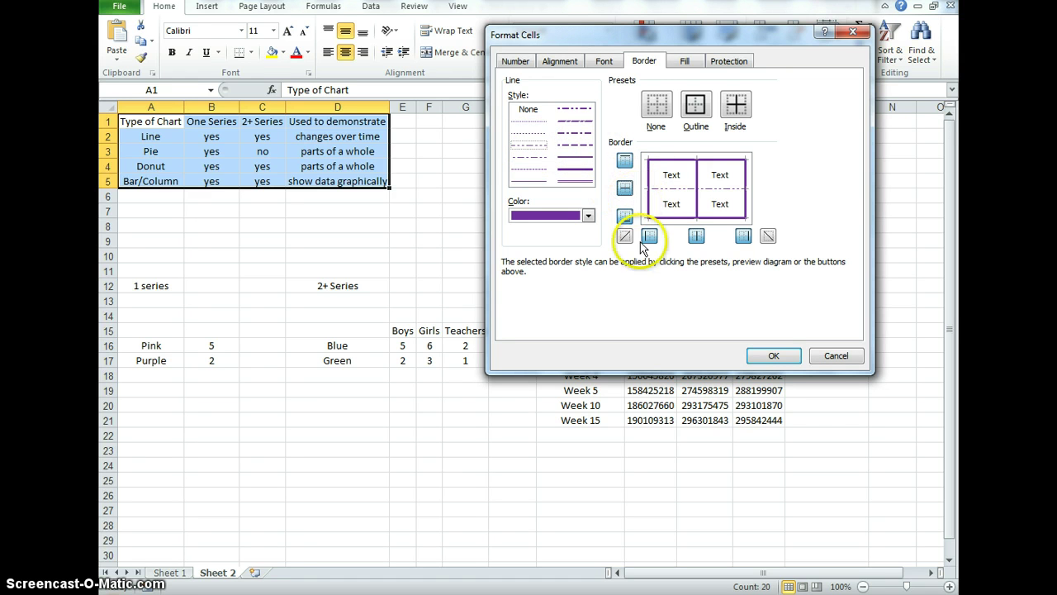
{"action": "left_click", "coordinate": [773, 356]}
{"action": "left_click", "coordinate": [492, 182]}
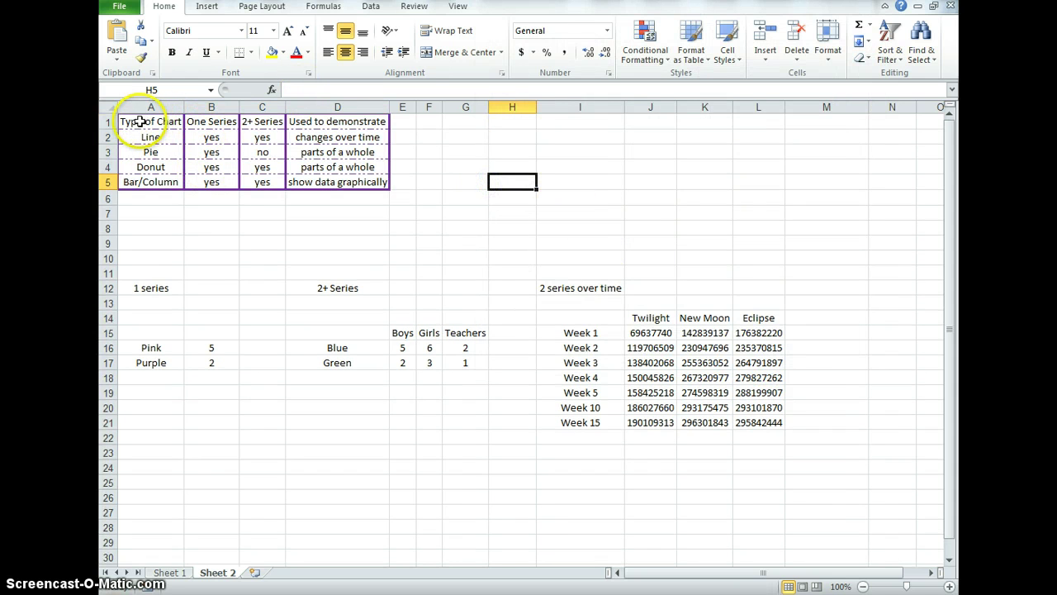
Bold the header row A1:D1 and fill it with light purple.
{"action": "left_click_drag", "start_coordinate": [135, 122], "coordinate": [349, 123]}
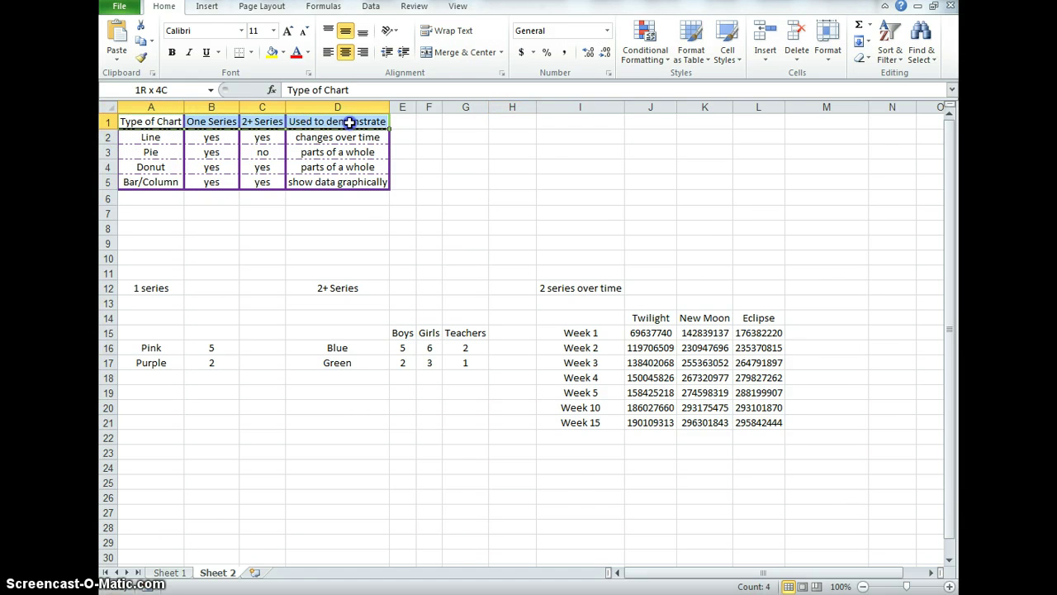
{"action": "left_click", "coordinate": [172, 53]}
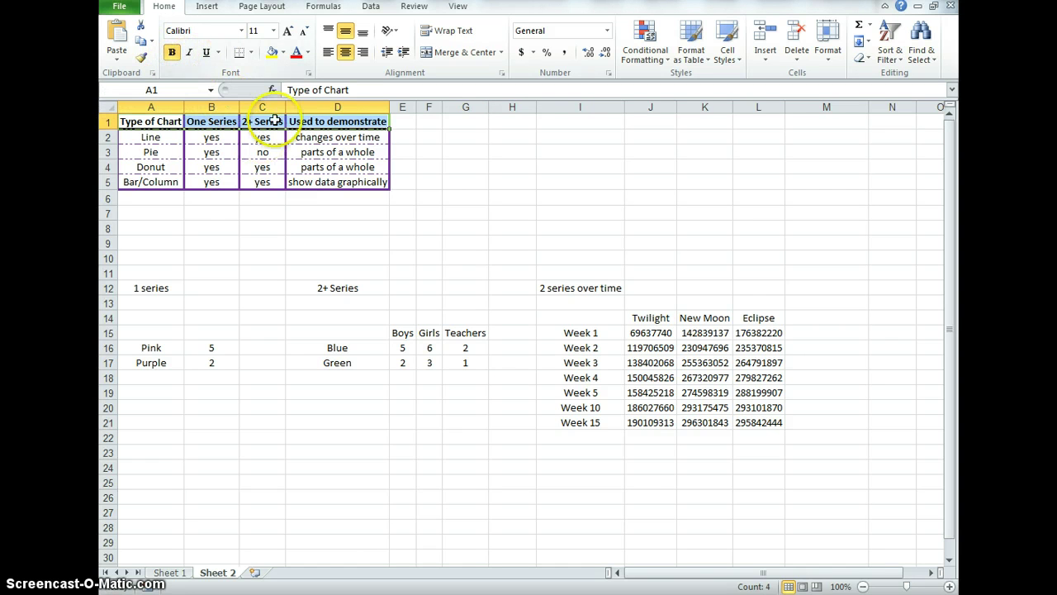
{"action": "left_click", "coordinate": [285, 53]}
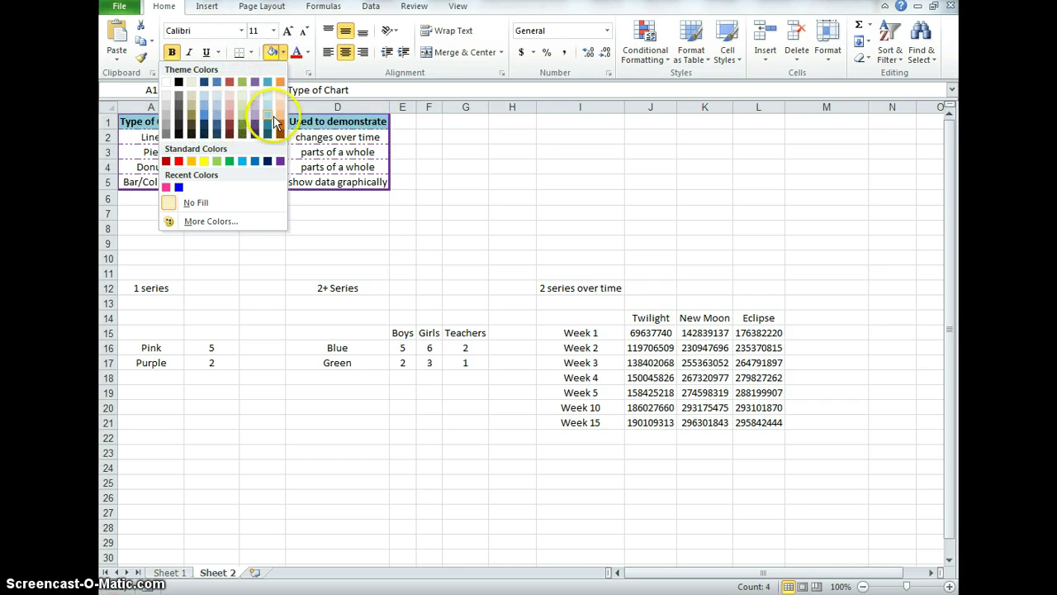
{"action": "left_click", "coordinate": [153, 137]}
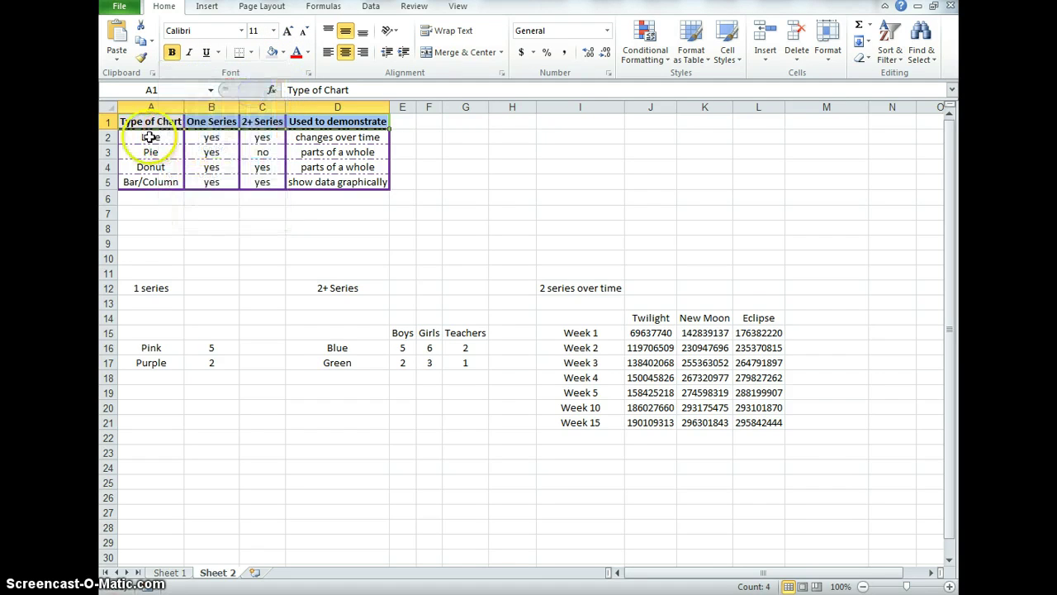
Bold the chart names in A2:A5 and fill those cells with light purple.
{"action": "left_click_drag", "start_coordinate": [150, 137], "coordinate": [152, 183]}
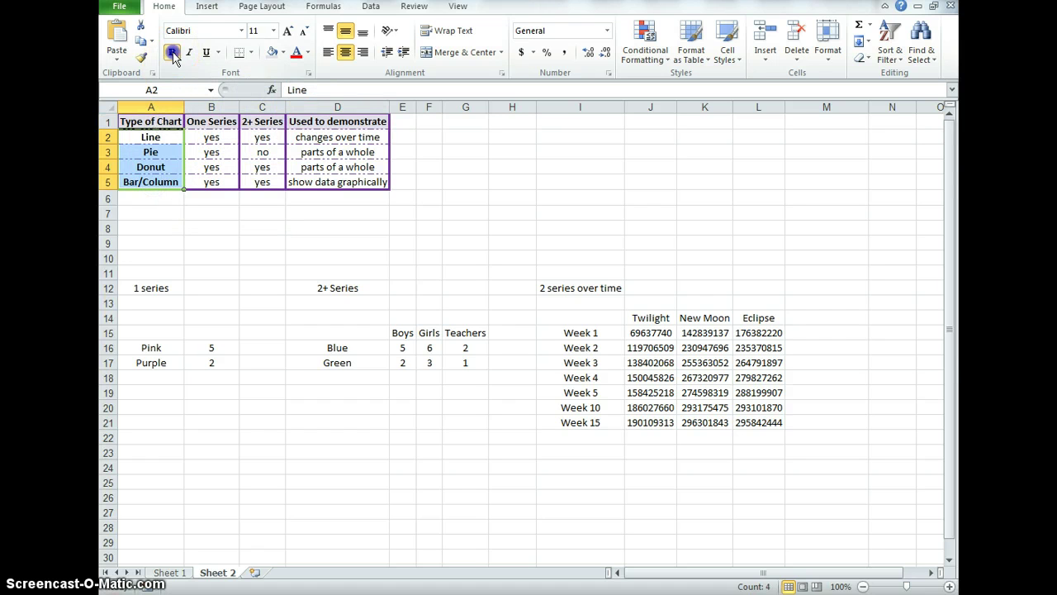
{"action": "left_click", "coordinate": [172, 52]}
{"action": "left_click", "coordinate": [273, 52]}
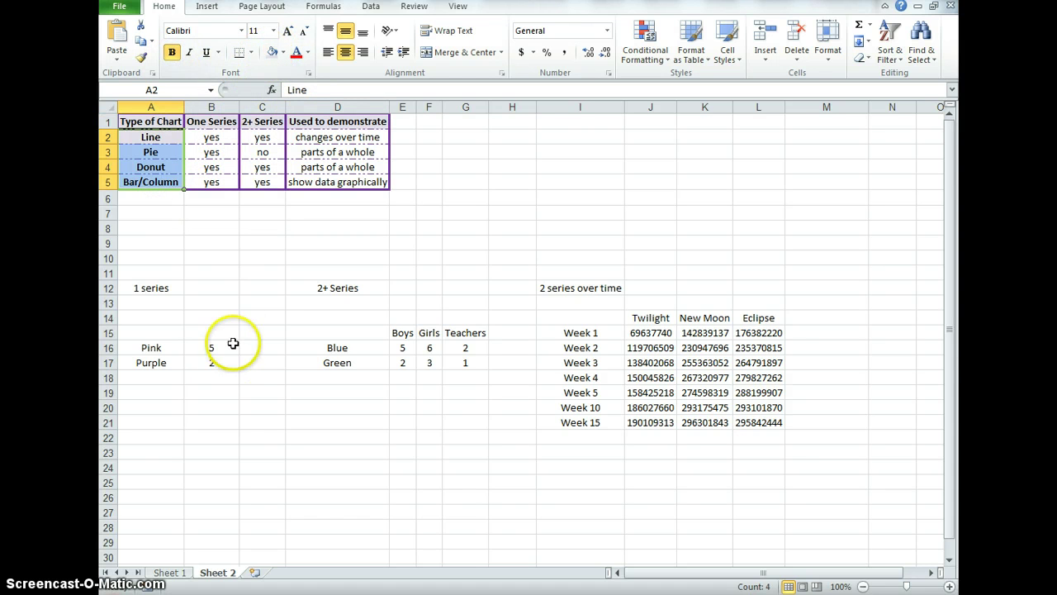
{"action": "left_click", "coordinate": [235, 332]}
Set a thick outline in the standard purple colour for the Pink and Purple table in A16:B17.
{"action": "left_click_drag", "start_coordinate": [146, 348], "coordinate": [204, 358]}
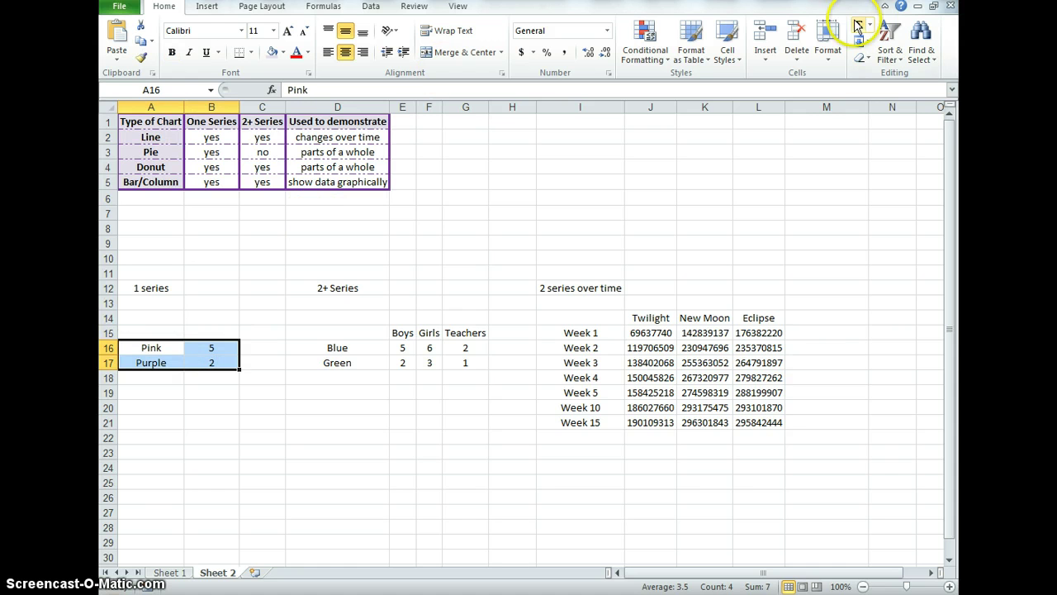
{"action": "left_click", "coordinate": [828, 42]}
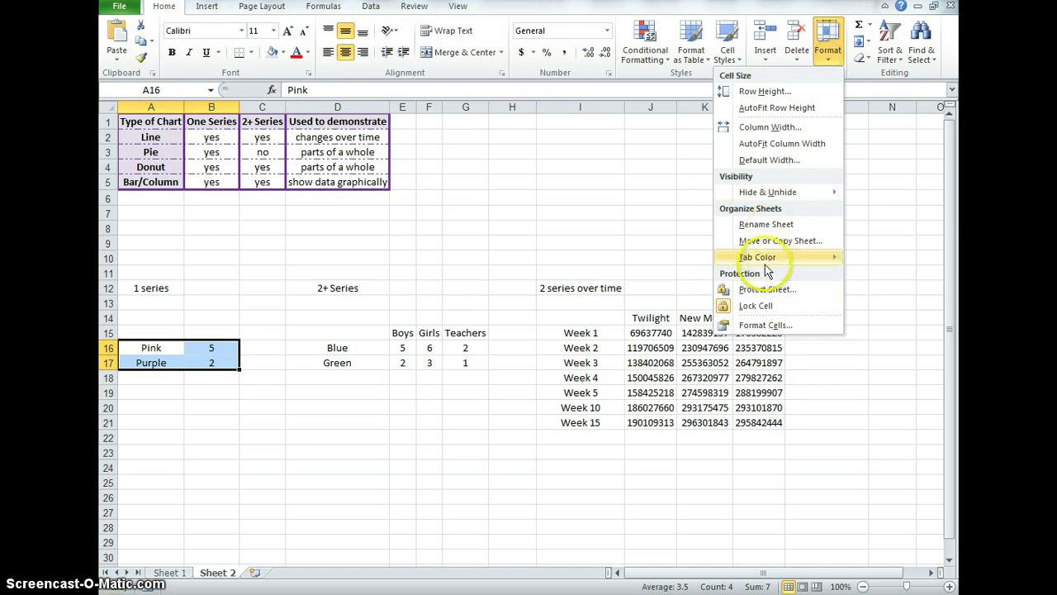
{"action": "left_click", "coordinate": [785, 324]}
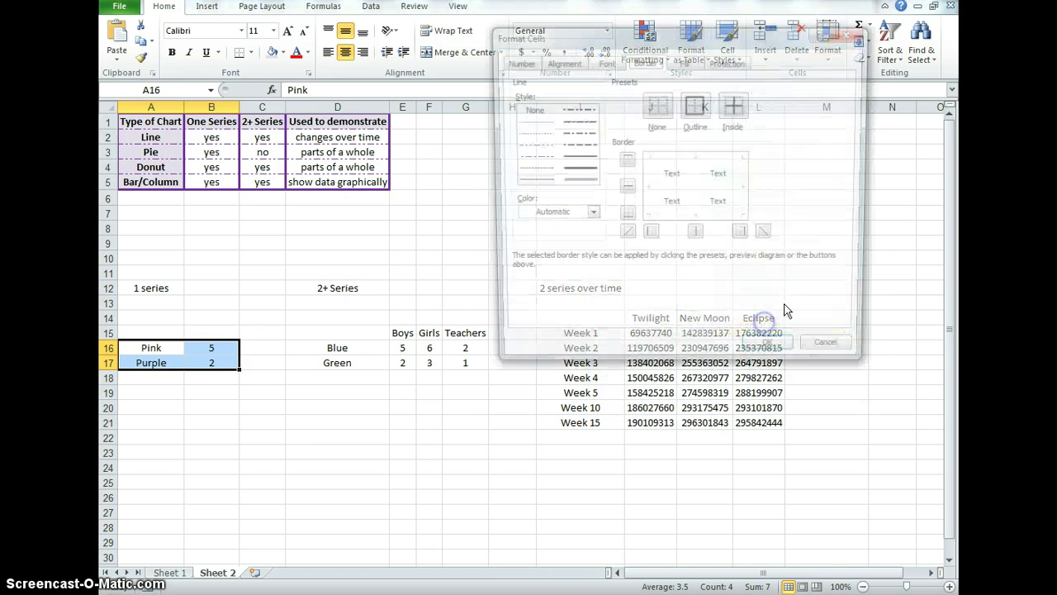
{"action": "left_click", "coordinate": [578, 215]}
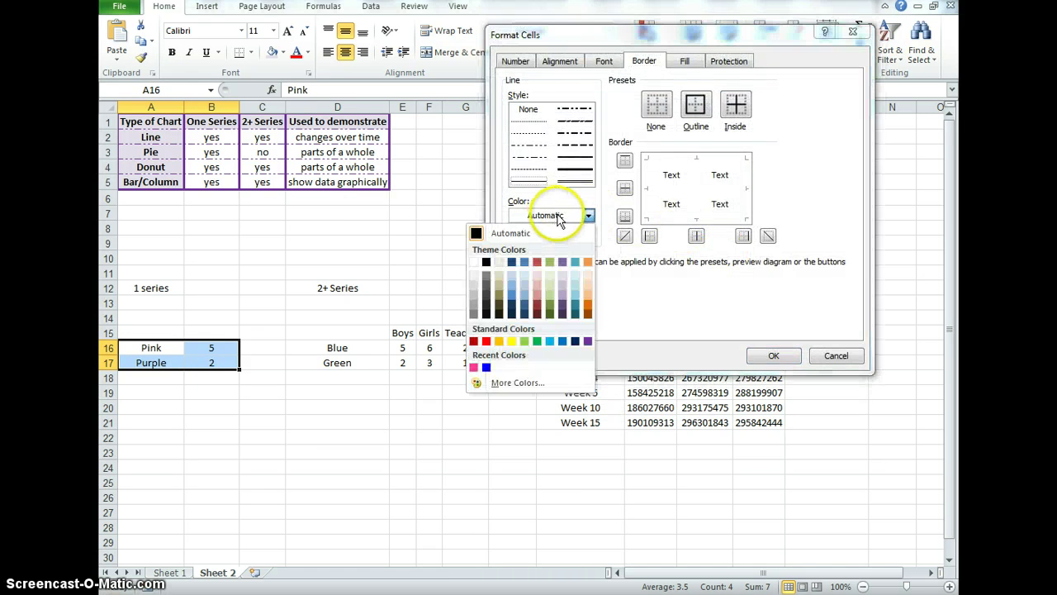
{"action": "left_click", "coordinate": [571, 316]}
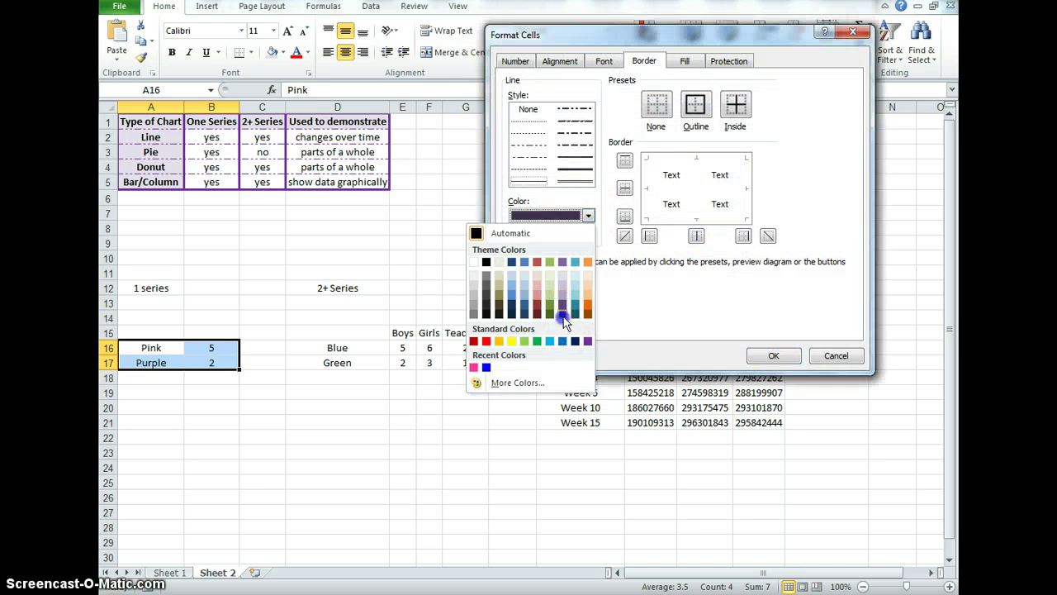
{"action": "left_click", "coordinate": [551, 217]}
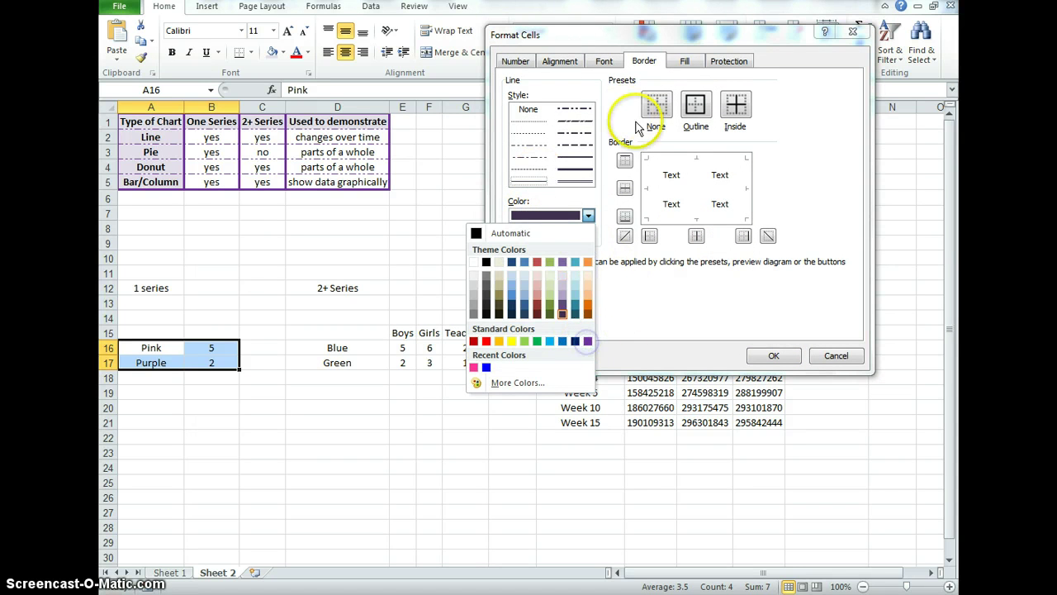
{"action": "left_click", "coordinate": [588, 341]}
{"action": "left_click", "coordinate": [571, 169]}
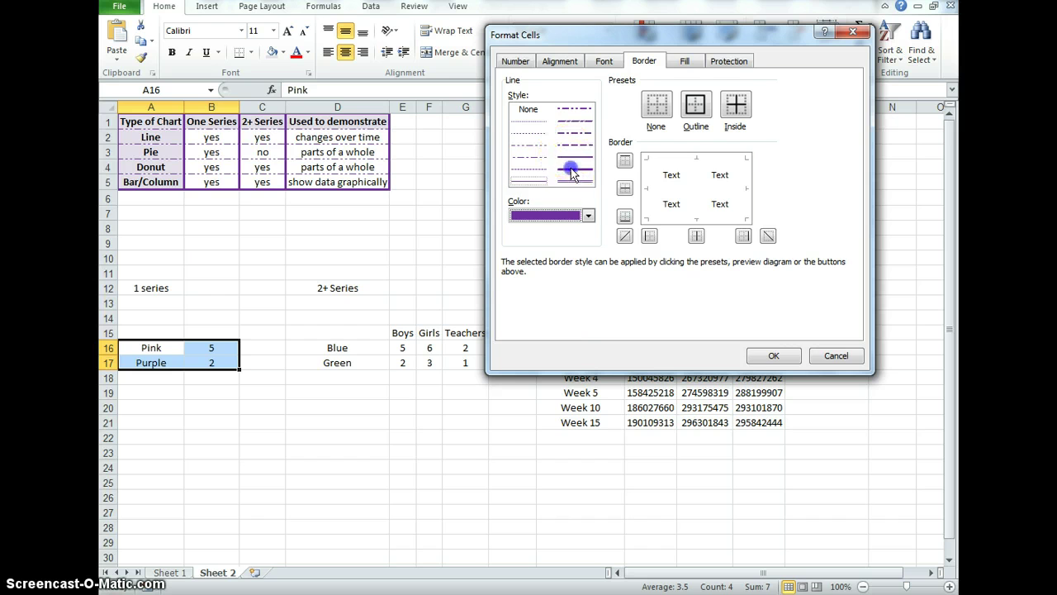
{"action": "left_click", "coordinate": [703, 110]}
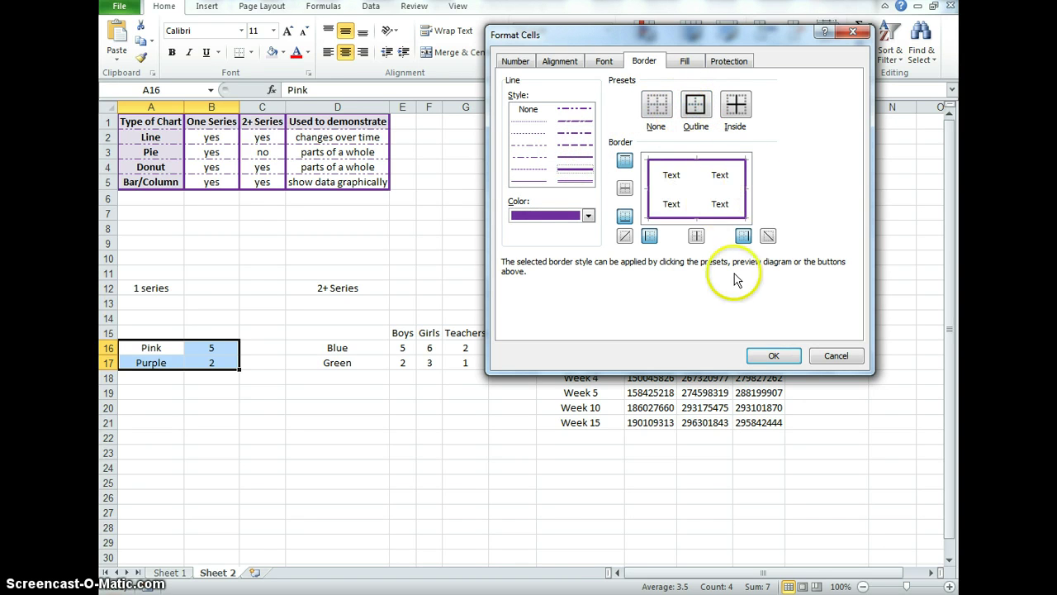
Add a thick purple vertical divider and a thin dash-dot horizontal line inside A16:B17, and apply the borders.
{"action": "left_click", "coordinate": [529, 145]}
{"action": "left_click", "coordinate": [624, 188]}
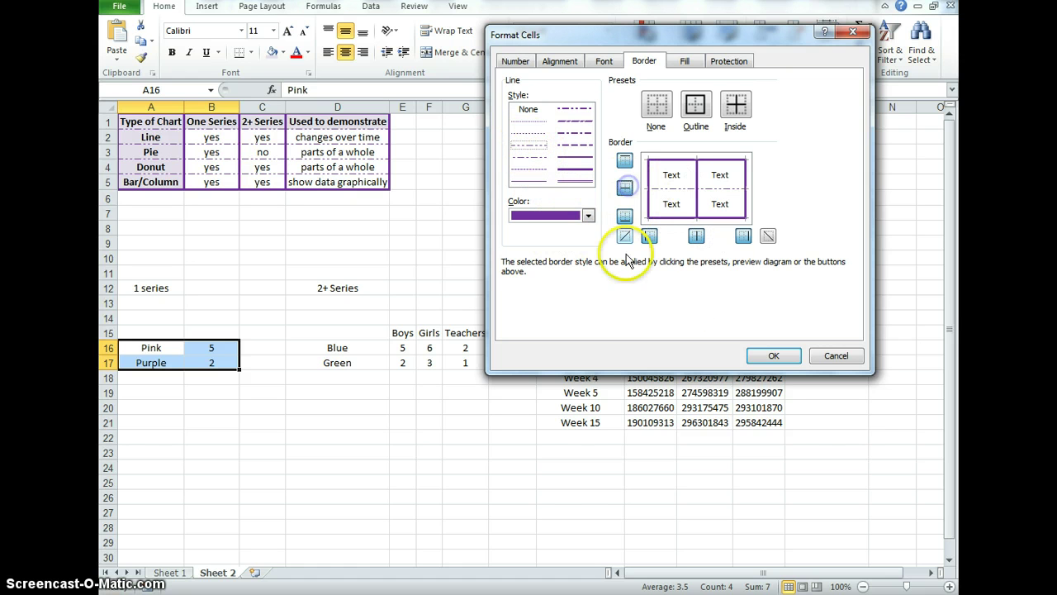
{"action": "left_click", "coordinate": [773, 356]}
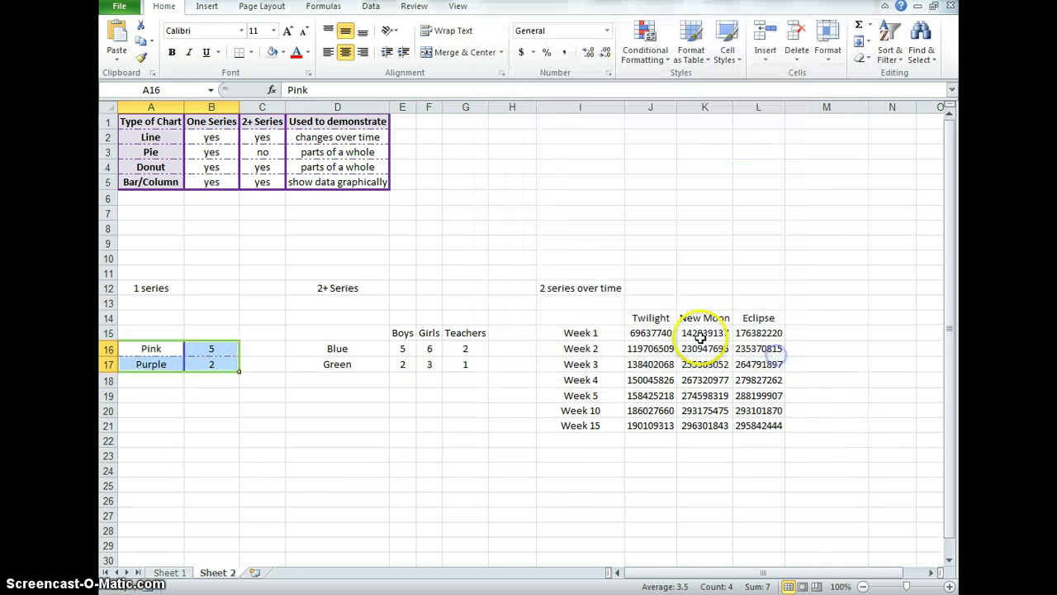
{"action": "left_click", "coordinate": [341, 457]}
Bold the Pink and Purple labels in A16:A17 and fill them with light purple.
{"action": "left_click_drag", "start_coordinate": [151, 350], "coordinate": [149, 364]}
{"action": "left_click", "coordinate": [171, 56]}
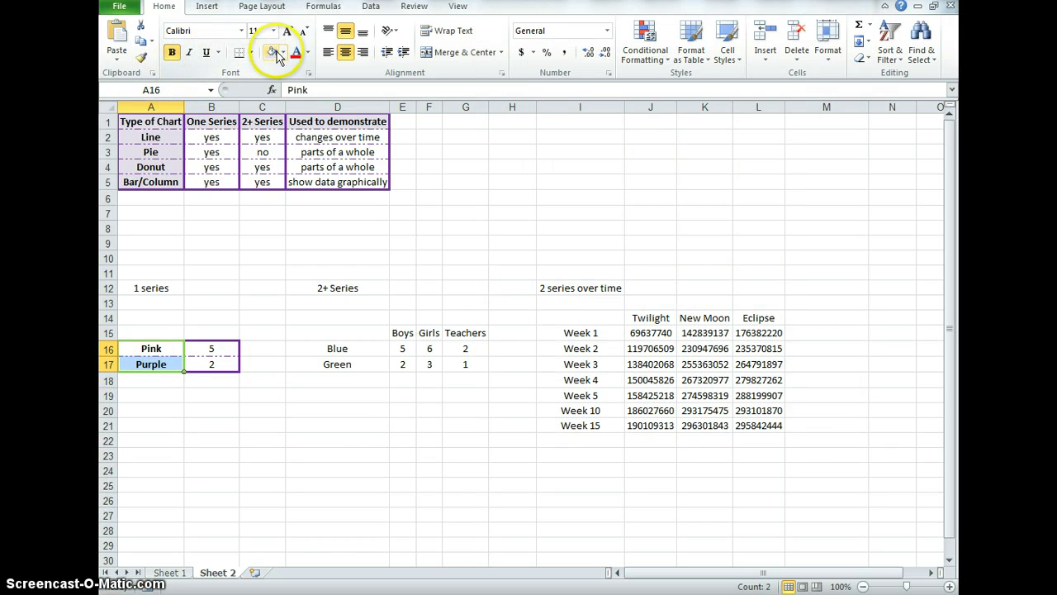
{"action": "left_click", "coordinate": [272, 53]}
{"action": "left_click", "coordinate": [339, 425]}
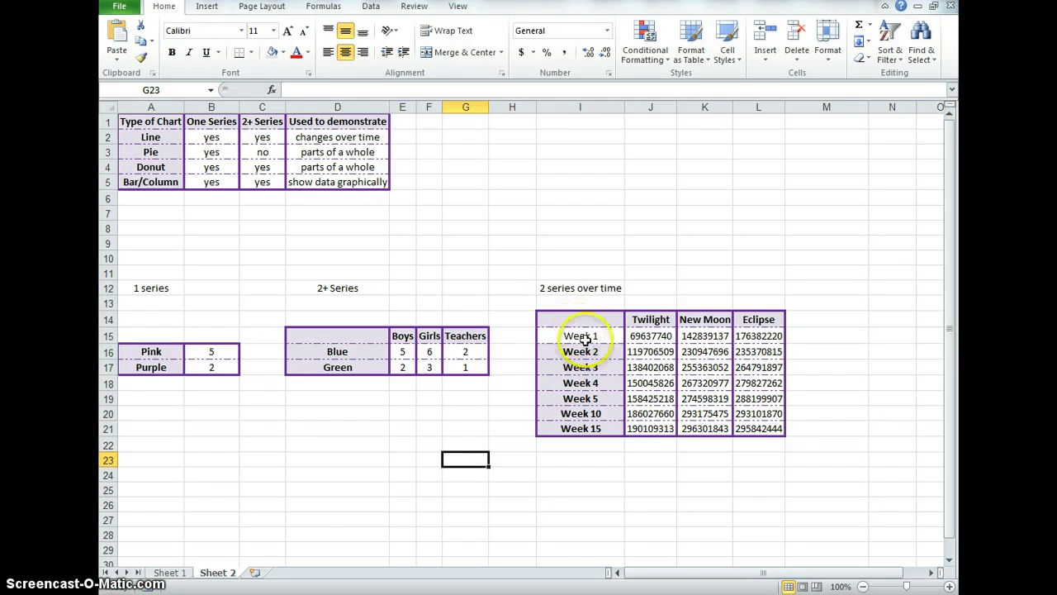
Bold the Week 1 label in I15 and fill the cell with light purple.
{"action": "left_click", "coordinate": [583, 339]}
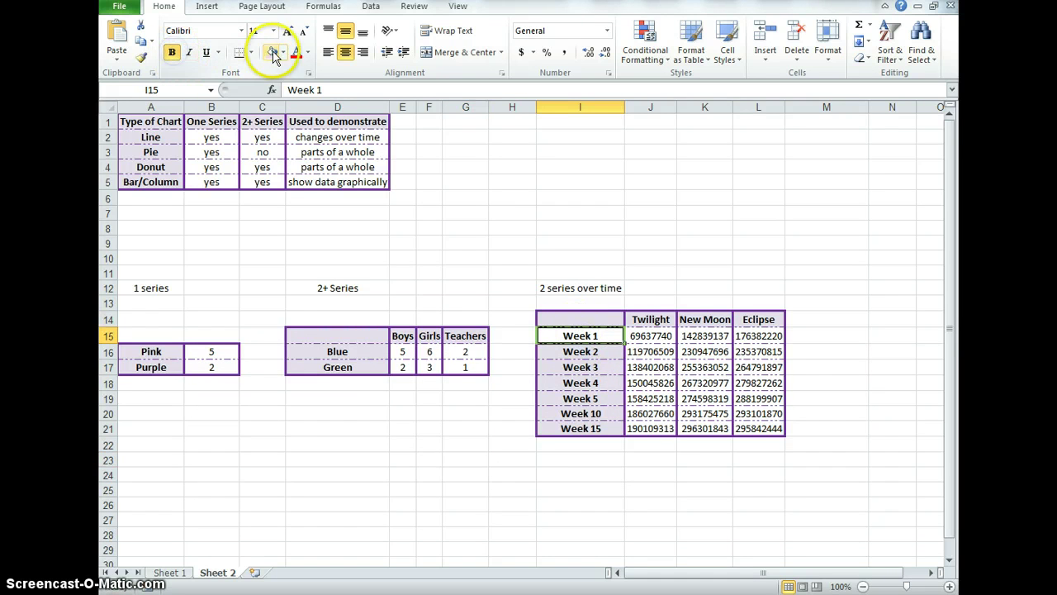
{"action": "left_click", "coordinate": [642, 459]}
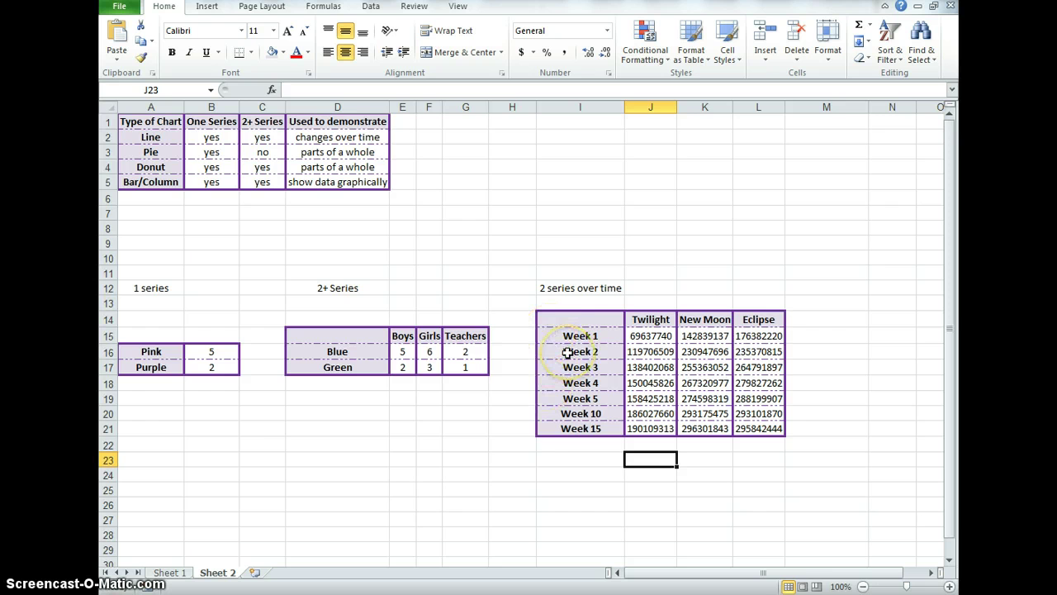
{"action": "key", "text": "Left"}
{"action": "key", "text": "Left"}
{"action": "key", "text": "Left"}
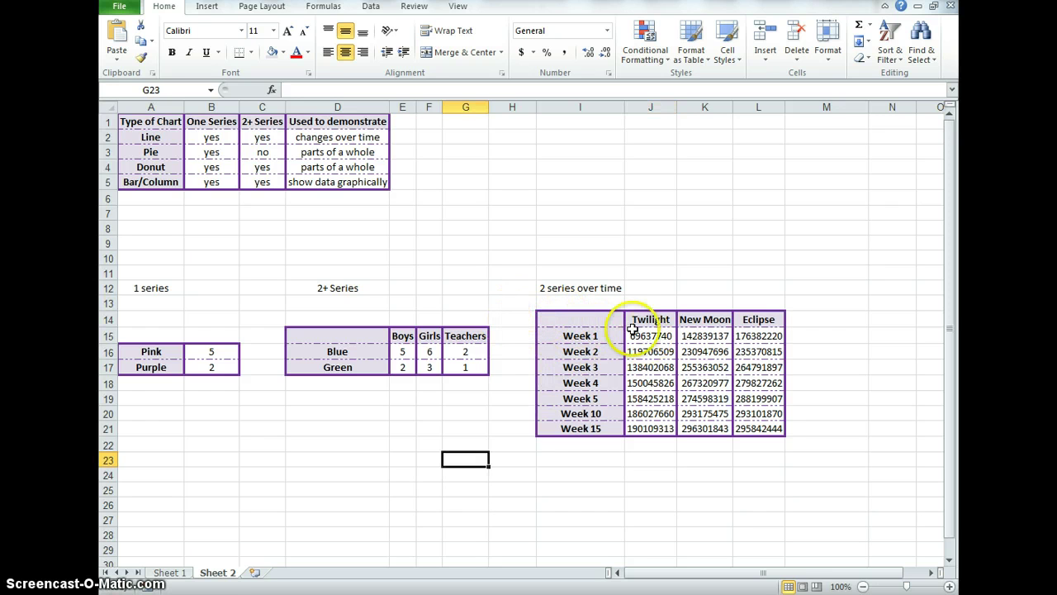
Format the weekly movie figures in J15:L21 as dollar amounts in the Accounting format.
{"action": "left_click", "coordinate": [640, 337]}
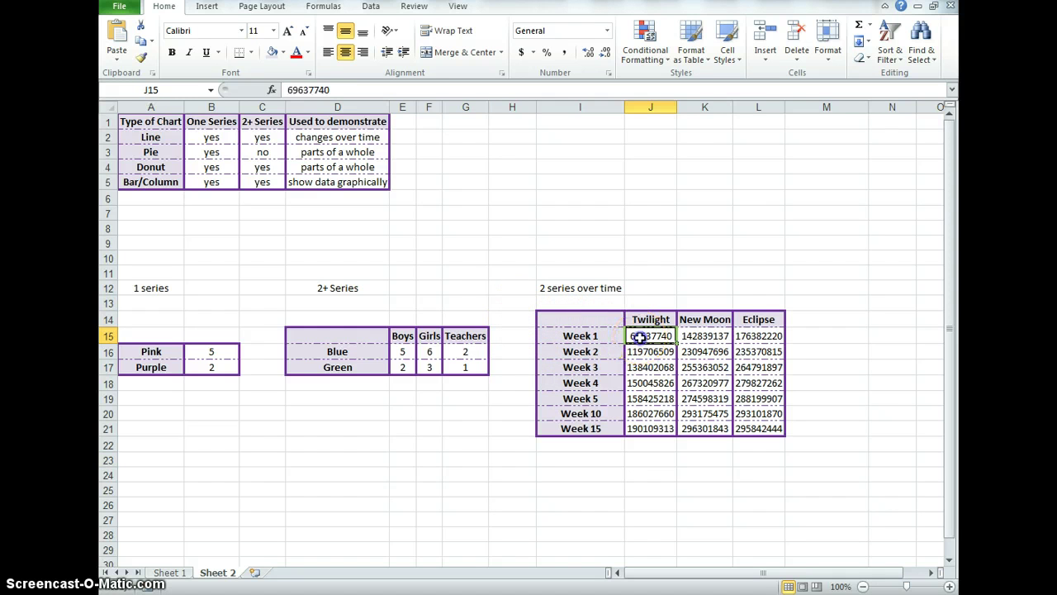
{"action": "left_click_drag", "start_coordinate": [640, 337], "coordinate": [777, 427]}
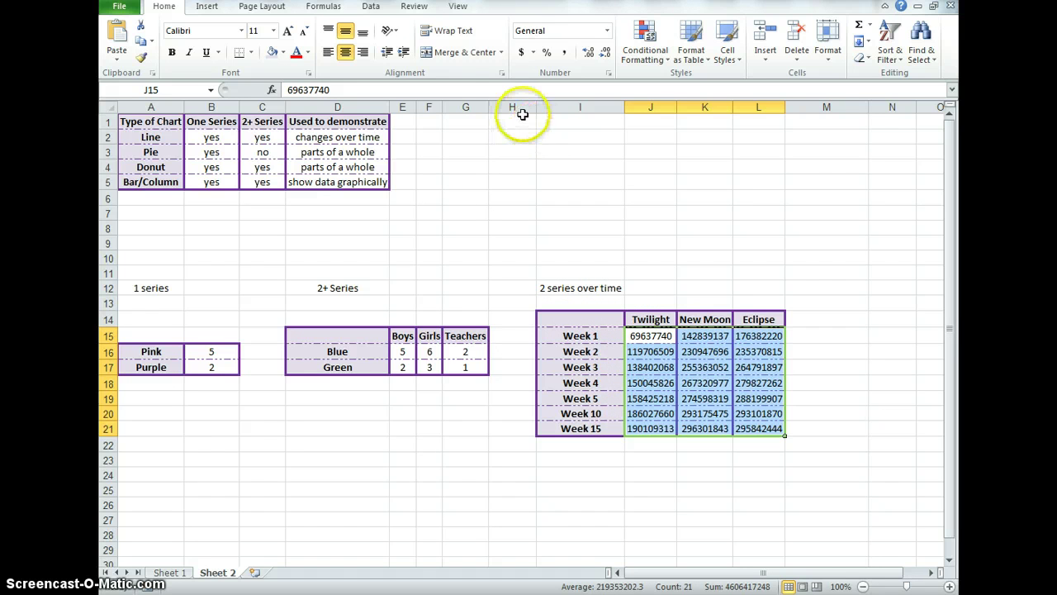
{"action": "left_click", "coordinate": [519, 51]}
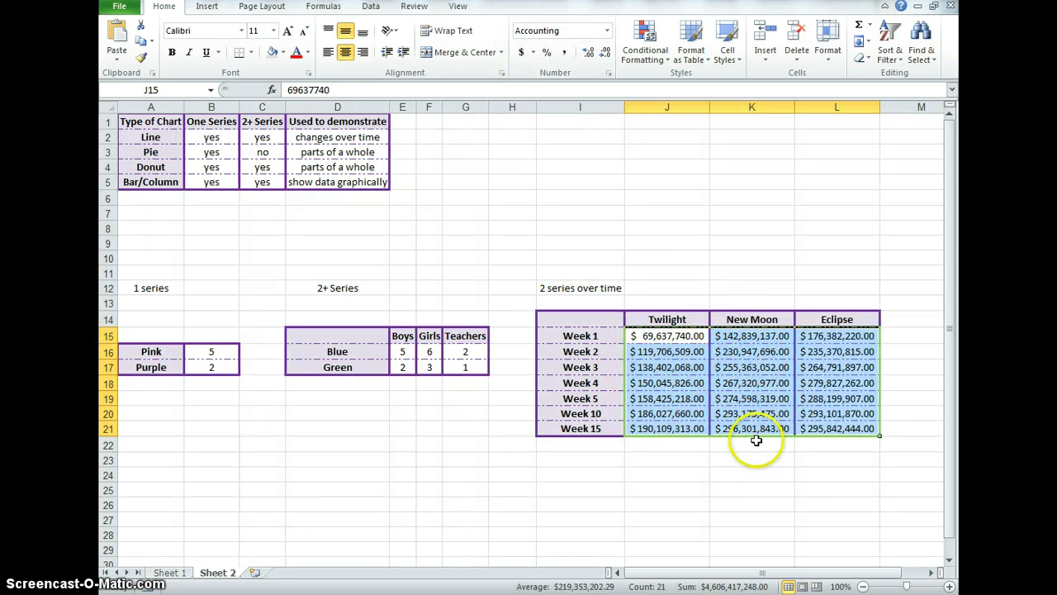
{"action": "left_click", "coordinate": [748, 472]}
{"action": "key", "text": "Left"}
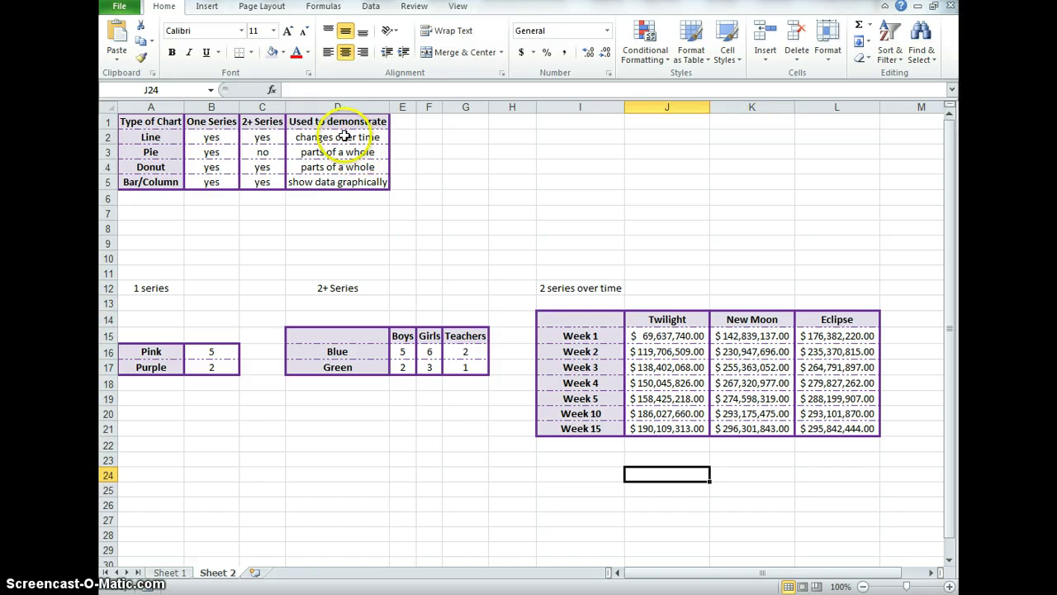
{"action": "left_click_drag", "start_coordinate": [343, 136], "coordinate": [342, 183]}
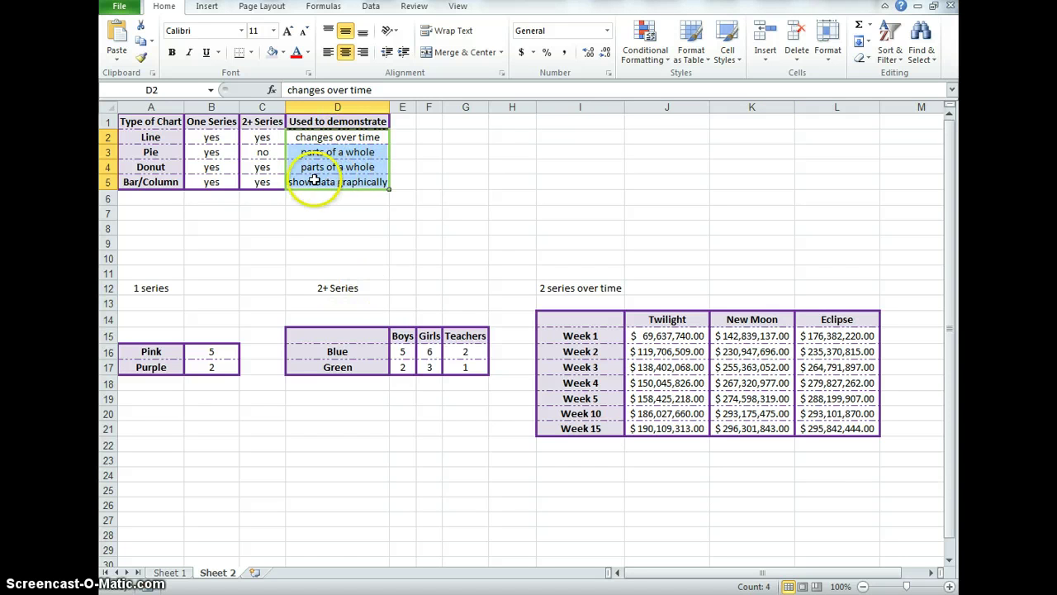
{"action": "left_click", "coordinate": [328, 232]}
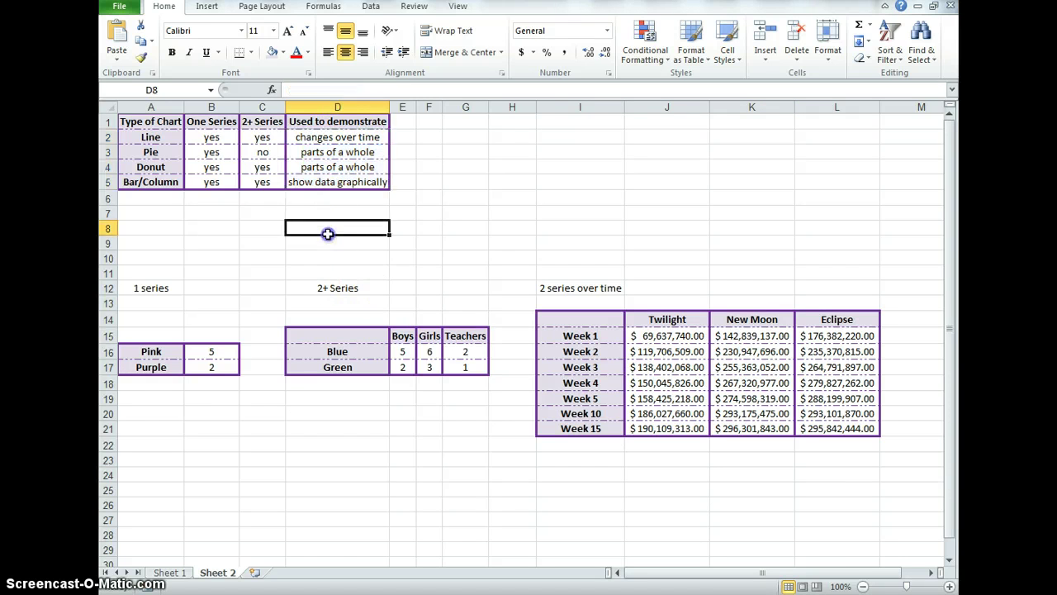
{"action": "left_click", "coordinate": [158, 137]}
{"action": "left_click", "coordinate": [347, 138]}
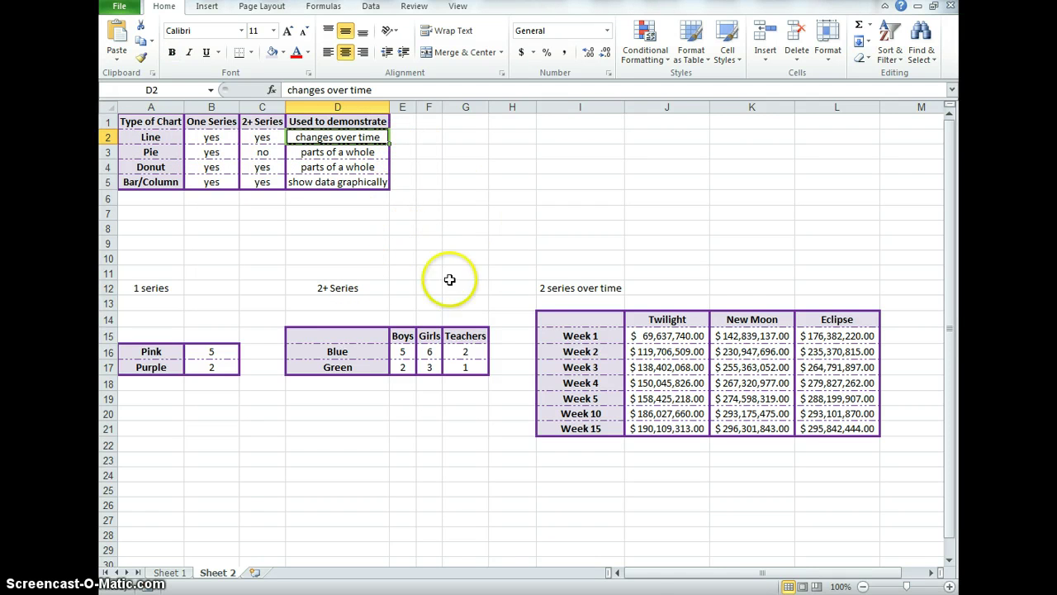
Insert a 3-D line chart from the weekly movie figures in I14:L21.
{"action": "left_click_drag", "start_coordinate": [556, 319], "coordinate": [825, 427]}
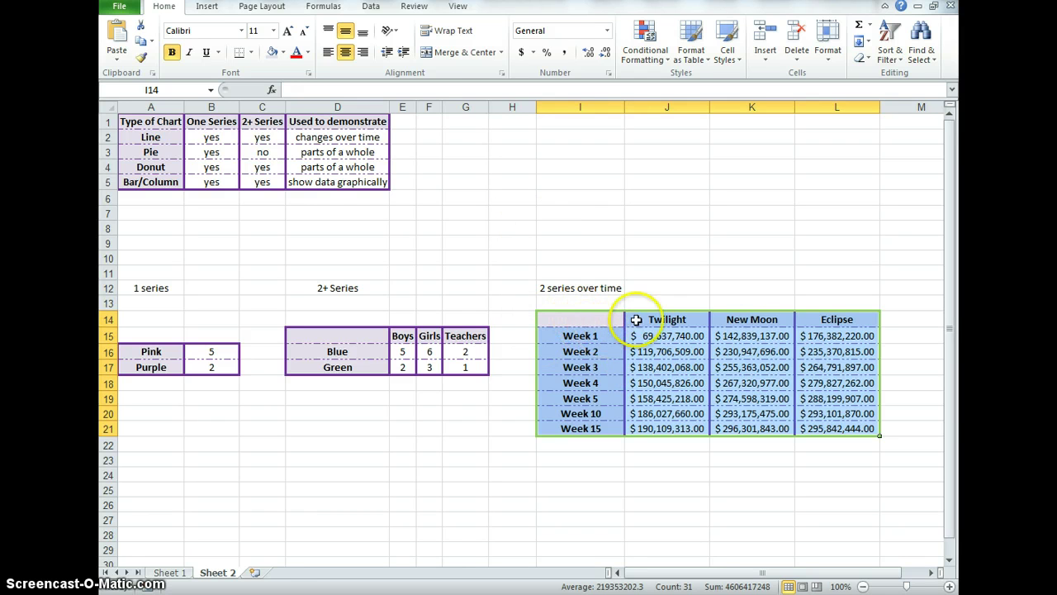
{"action": "left_click", "coordinate": [206, 8]}
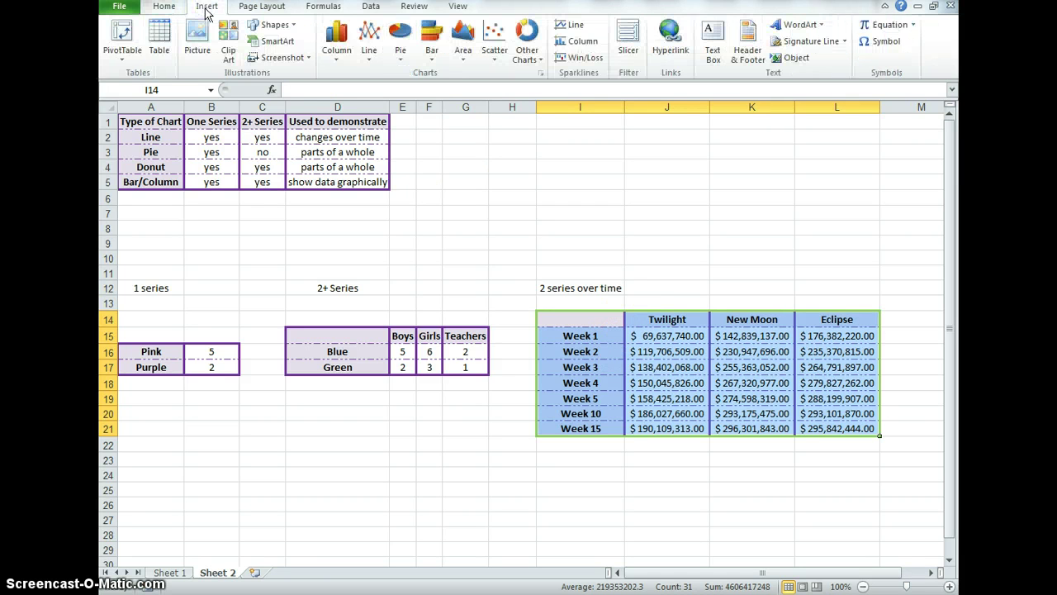
{"action": "left_click", "coordinate": [378, 50]}
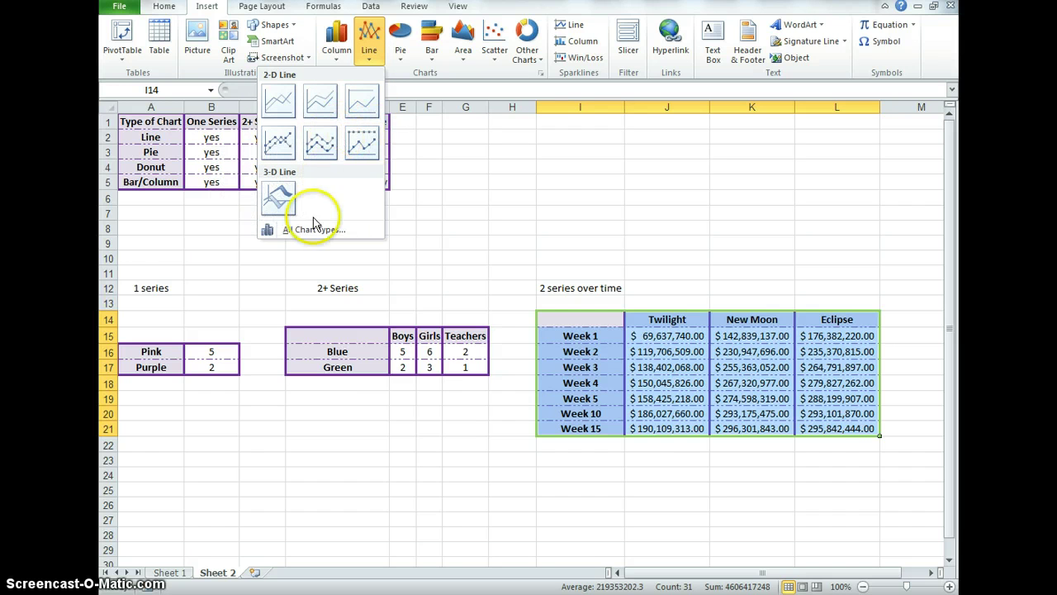
{"action": "left_click", "coordinate": [279, 198]}
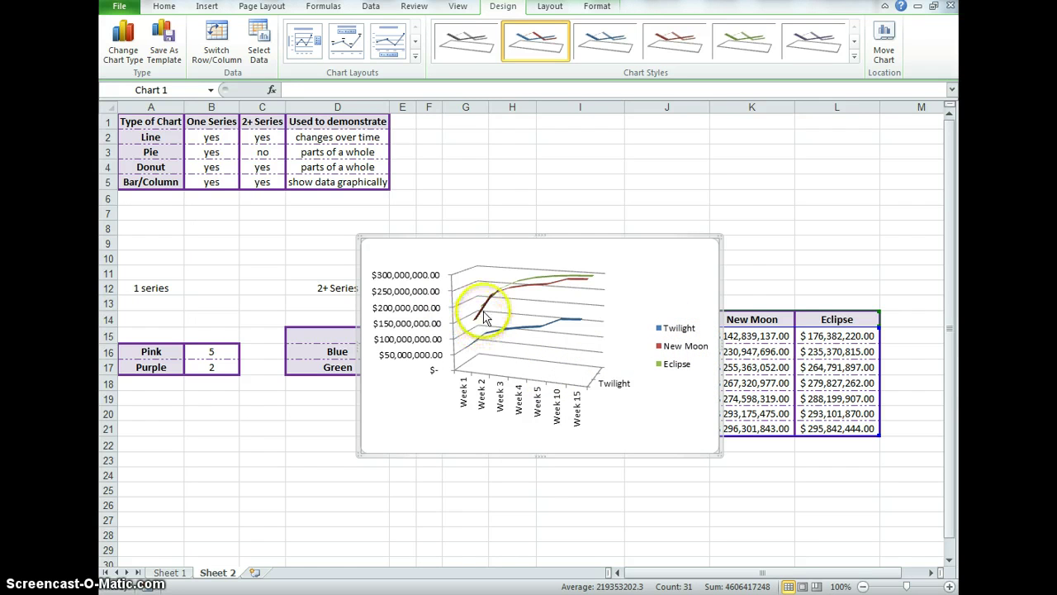
Delete the Twilight depth-axis label from the 3-D line chart.
{"action": "left_click", "coordinate": [459, 397]}
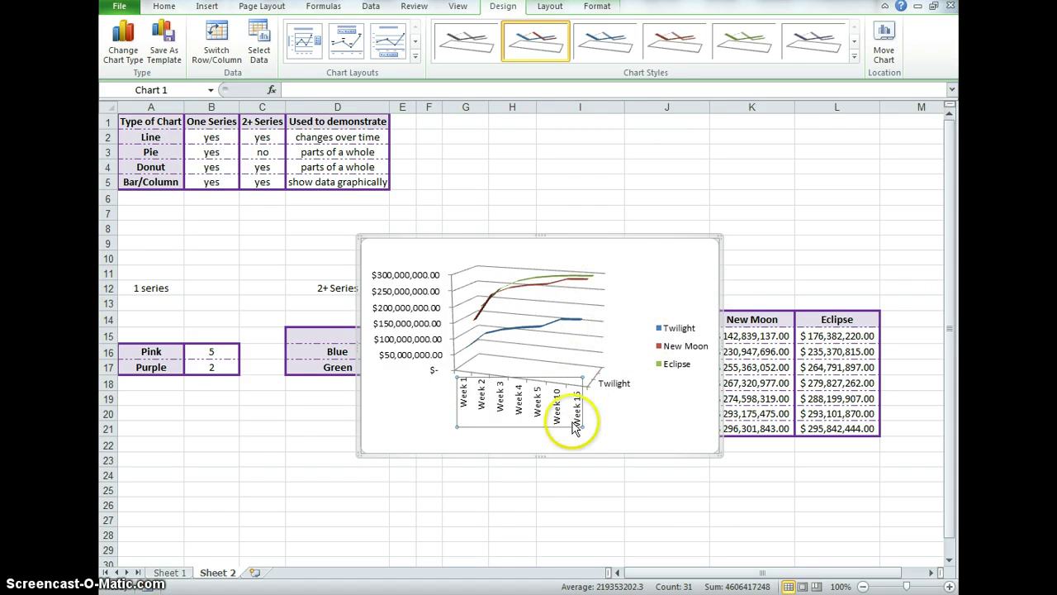
{"action": "left_click", "coordinate": [616, 390]}
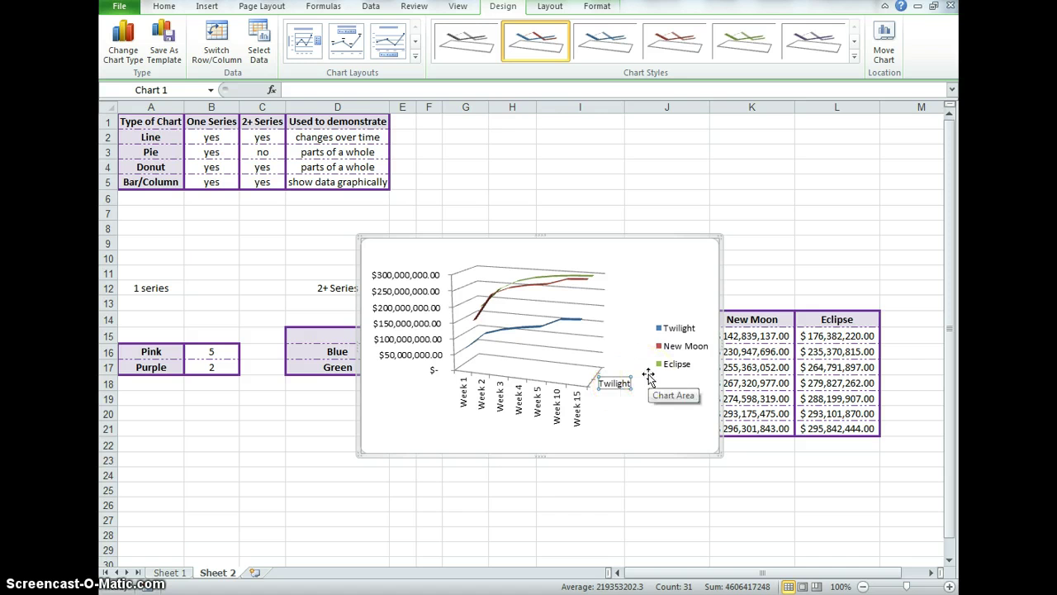
{"action": "key", "text": "Delete"}
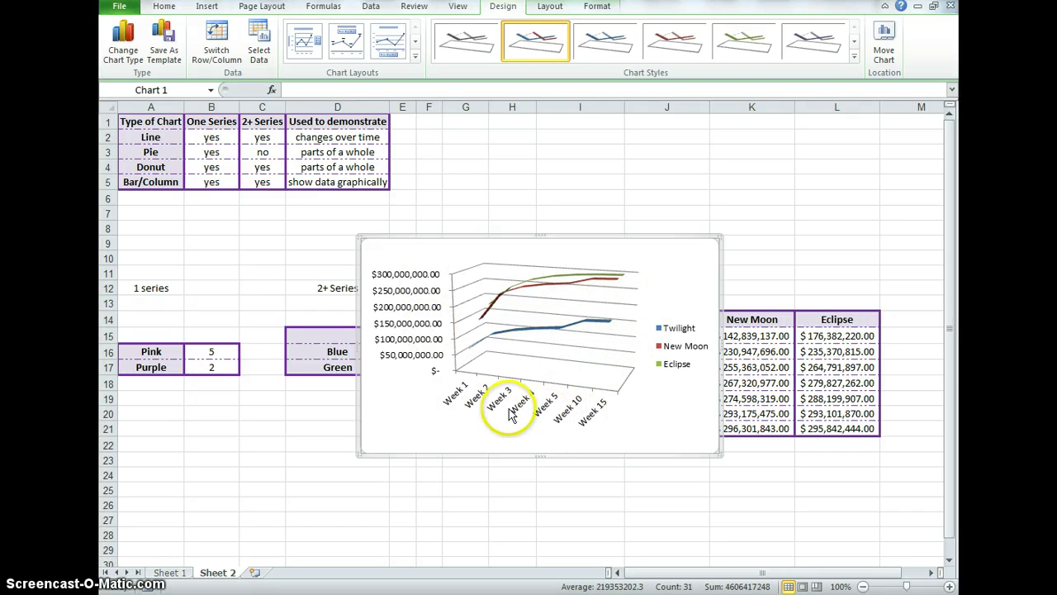
Set the font of the chart's dollar axis and week axis labels to Abscissa.
{"action": "left_click", "coordinate": [407, 308]}
{"action": "left_click", "coordinate": [405, 310]}
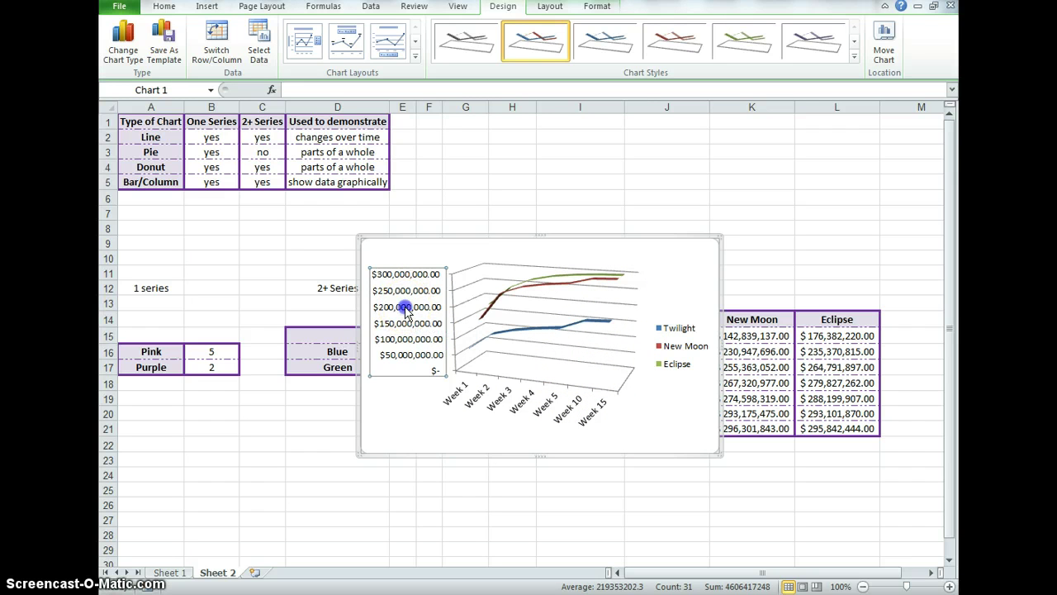
{"action": "left_click", "coordinate": [162, 7]}
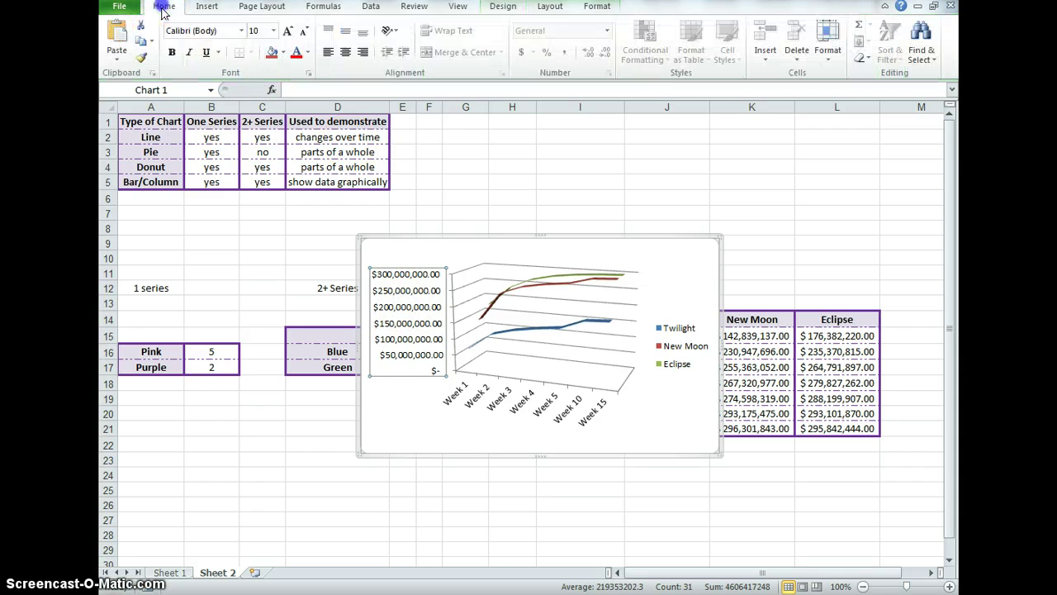
{"action": "left_click", "coordinate": [241, 31]}
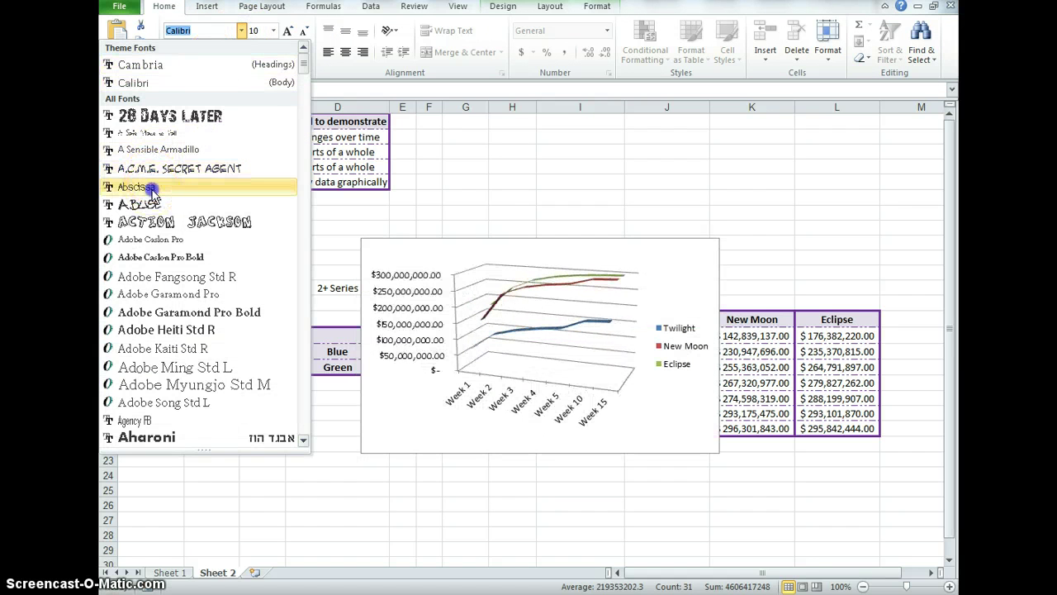
{"action": "key", "text": "Escape"}
{"action": "left_click", "coordinate": [509, 403]}
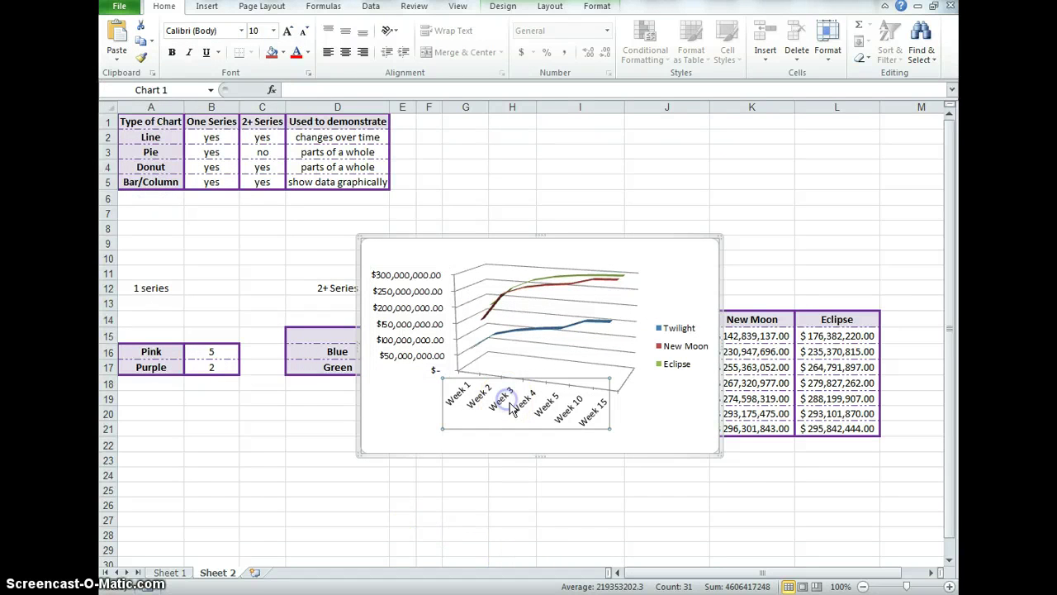
{"action": "left_click", "coordinate": [241, 30]}
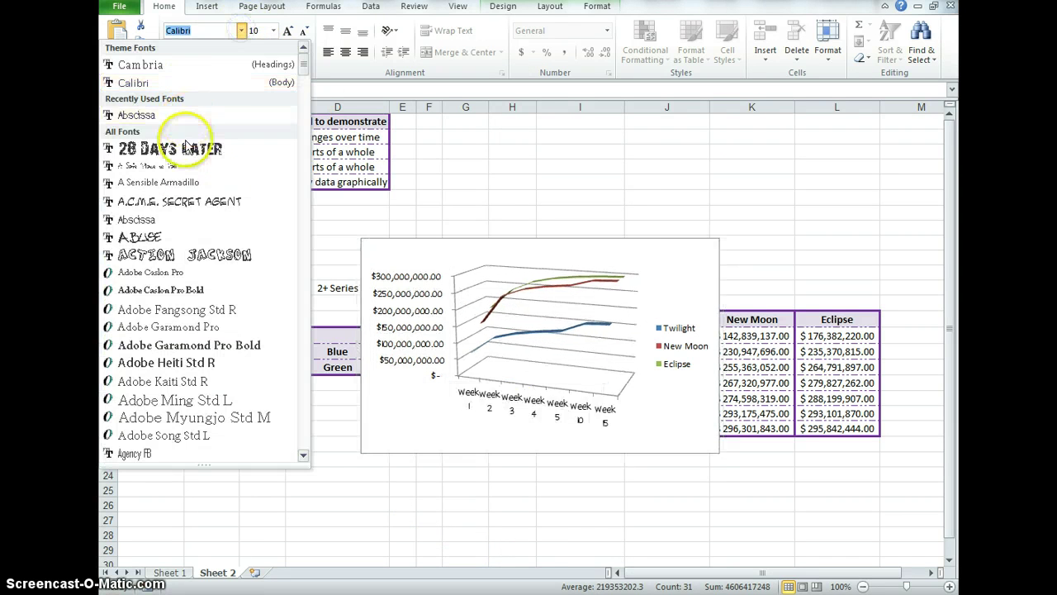
{"action": "left_click", "coordinate": [185, 120]}
Set the chart legend's font to Abscissa.
{"action": "left_click", "coordinate": [690, 369]}
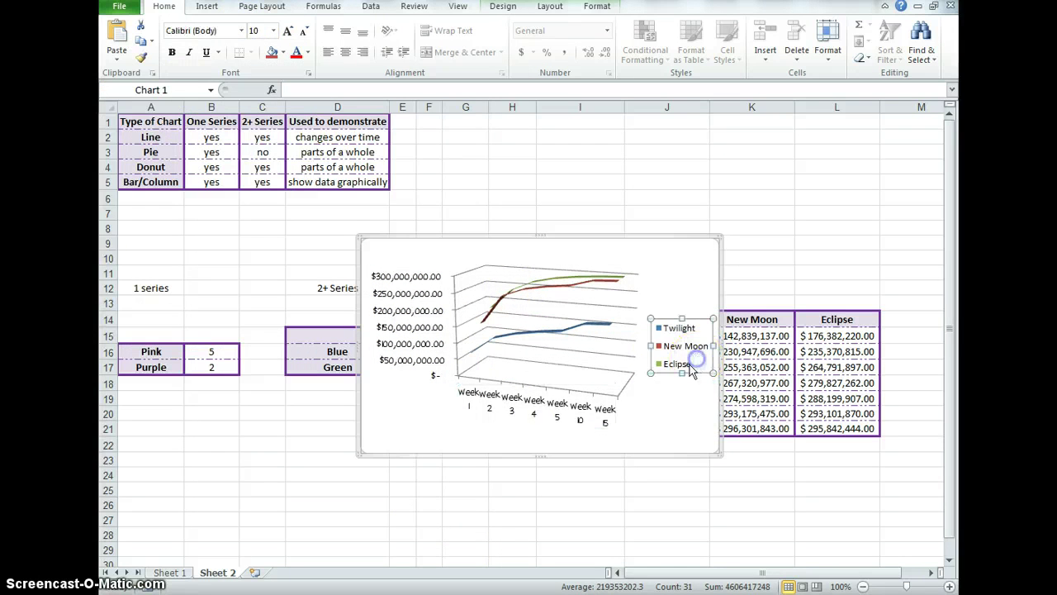
{"action": "left_click", "coordinate": [241, 30]}
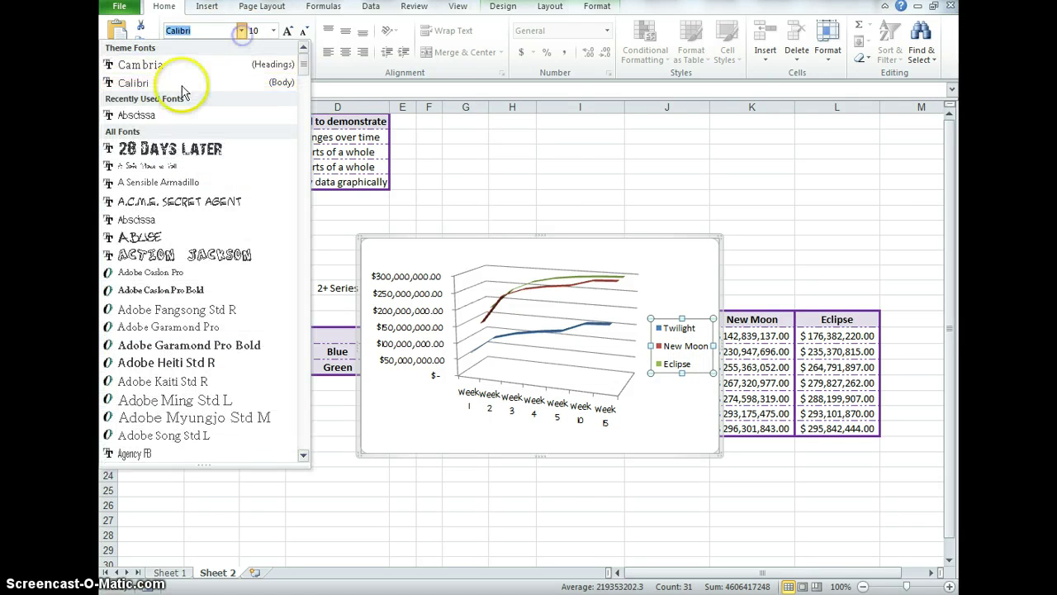
{"action": "left_click", "coordinate": [165, 115]}
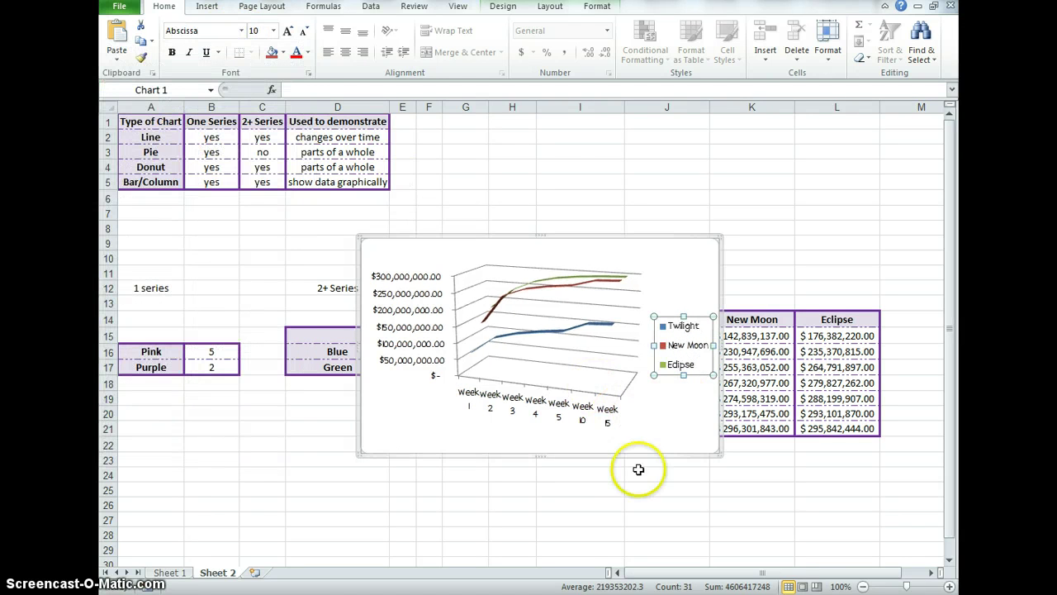
Move the line chart to its own new sheet named Line.
{"action": "left_click", "coordinate": [685, 423]}
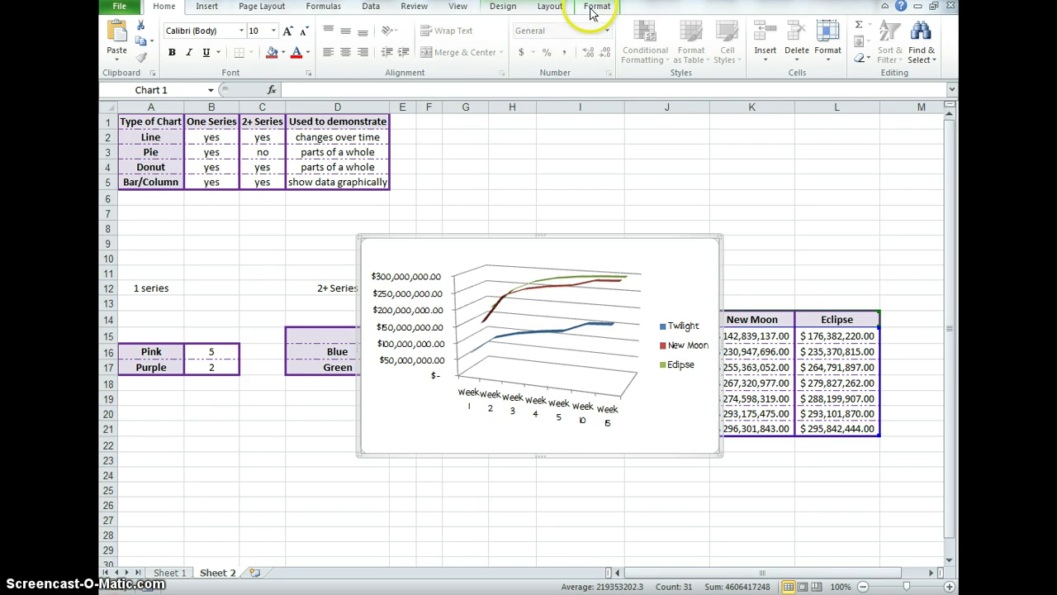
{"action": "left_click", "coordinate": [504, 8]}
{"action": "left_click", "coordinate": [883, 41]}
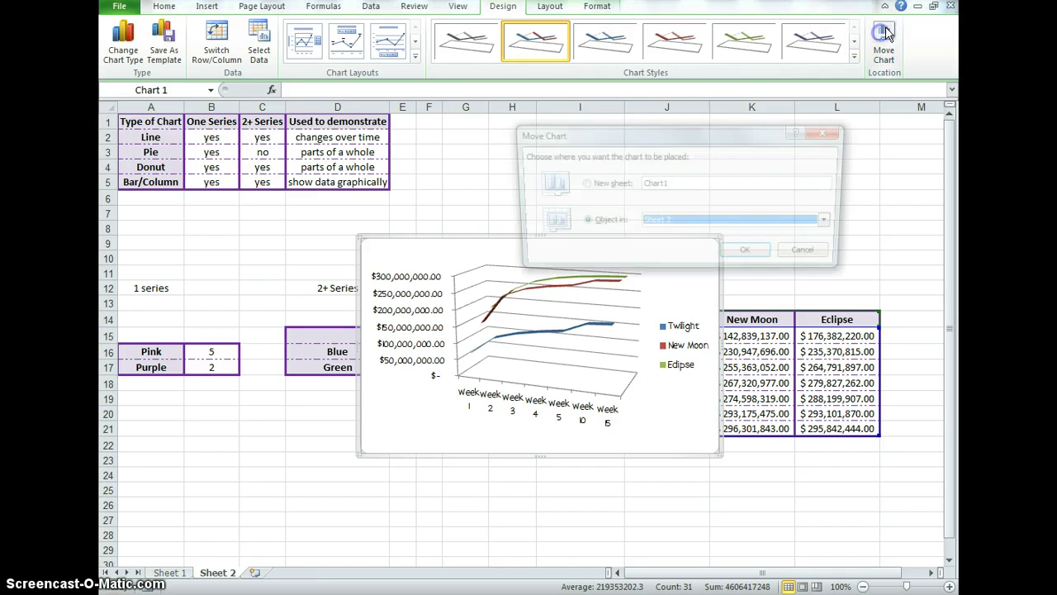
{"action": "left_click", "coordinate": [581, 184]}
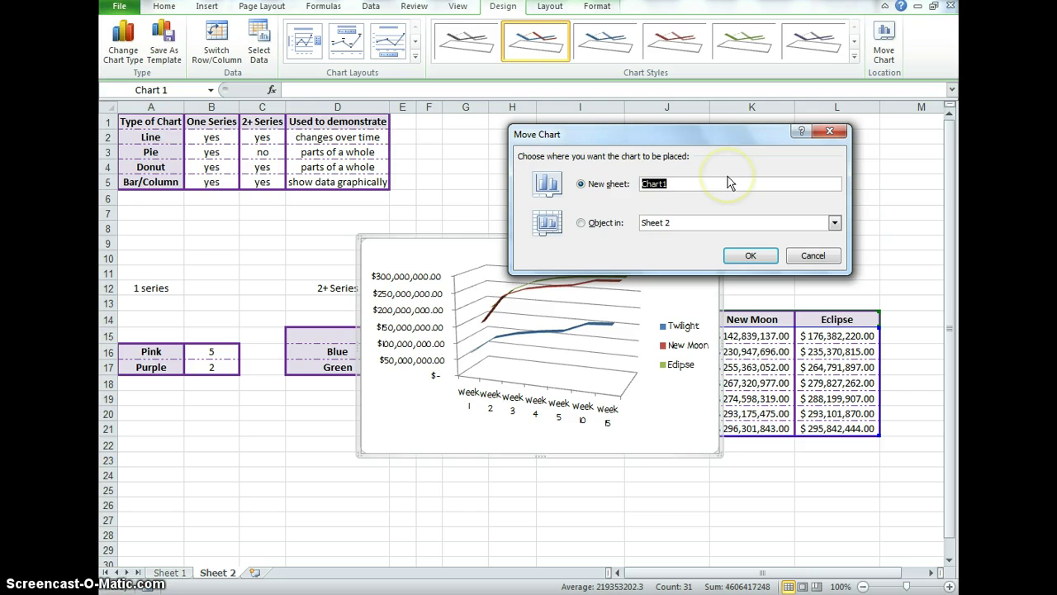
{"action": "type", "text": "Line"}
{"action": "left_click", "coordinate": [749, 255]}
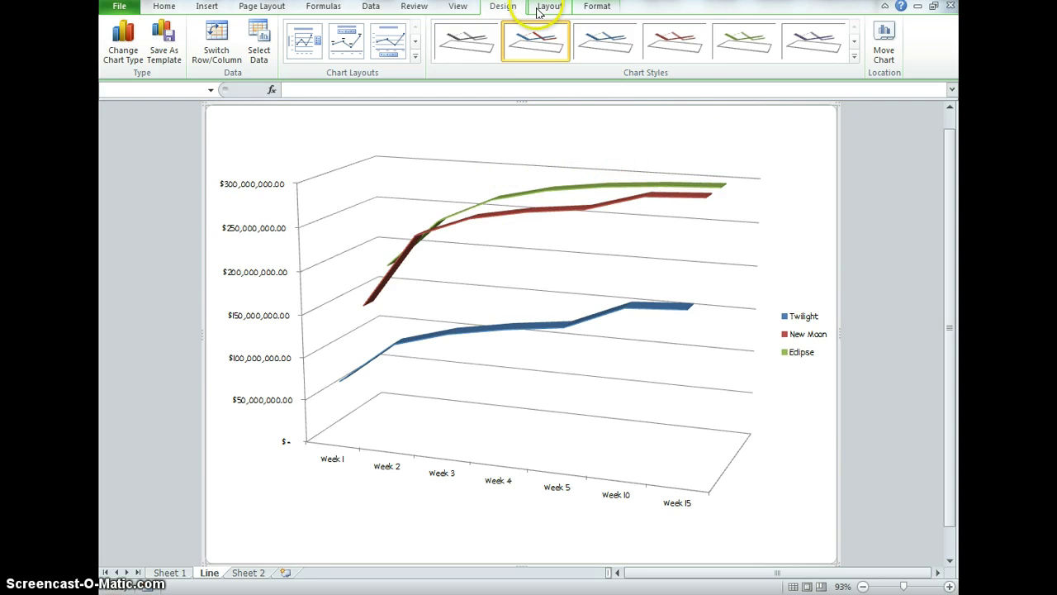
Add a centered overlay title to the line chart.
{"action": "left_click", "coordinate": [548, 7]}
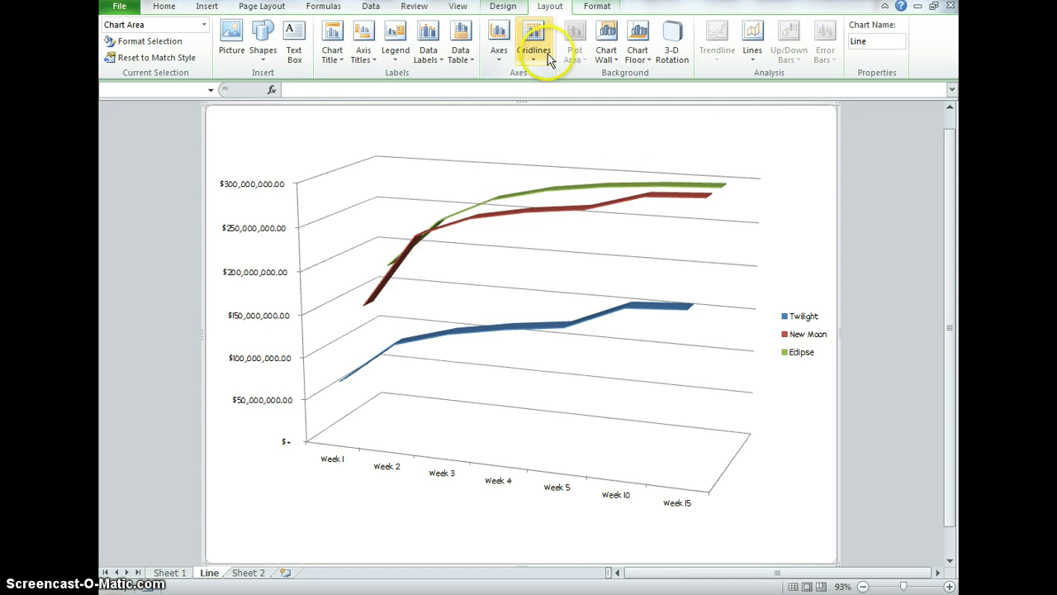
{"action": "left_click", "coordinate": [330, 54]}
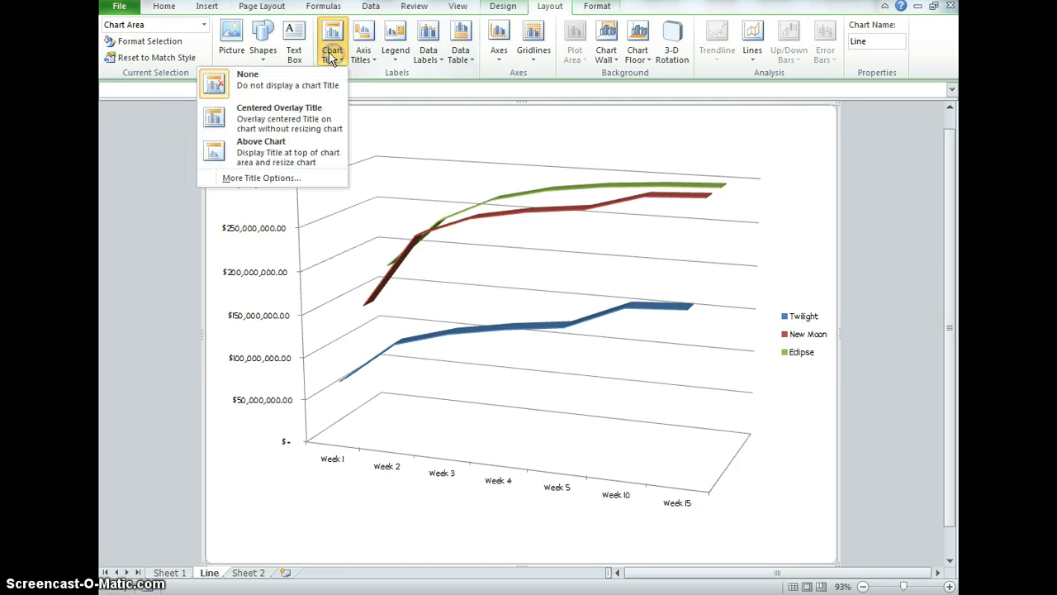
{"action": "left_click", "coordinate": [279, 126]}
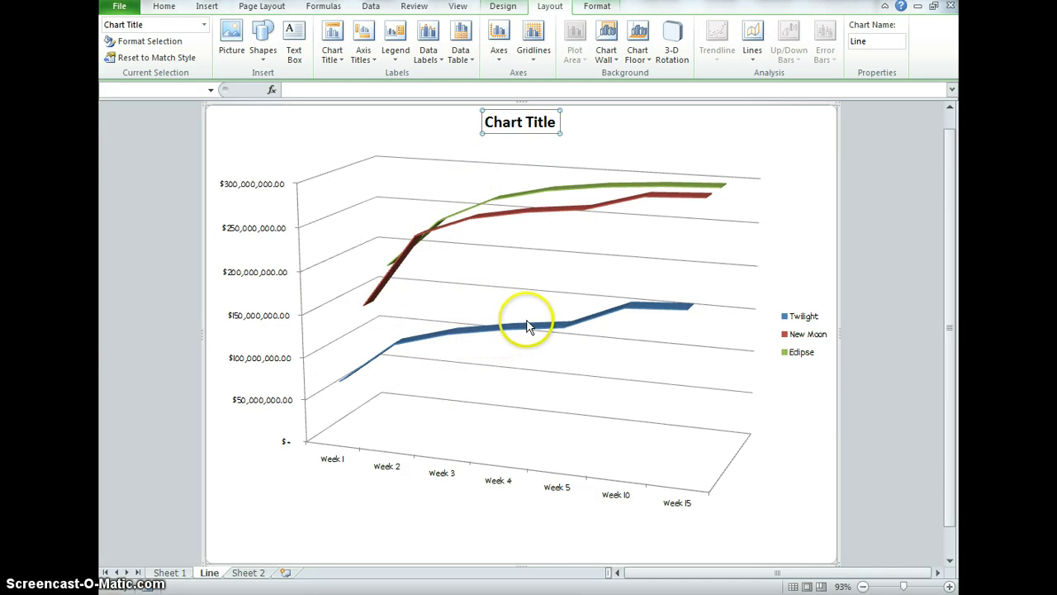
Fill the Twilight series line with light green, and replace that fill with a dark gray theme shade.
{"action": "mouse_move", "coordinate": [529, 330]}
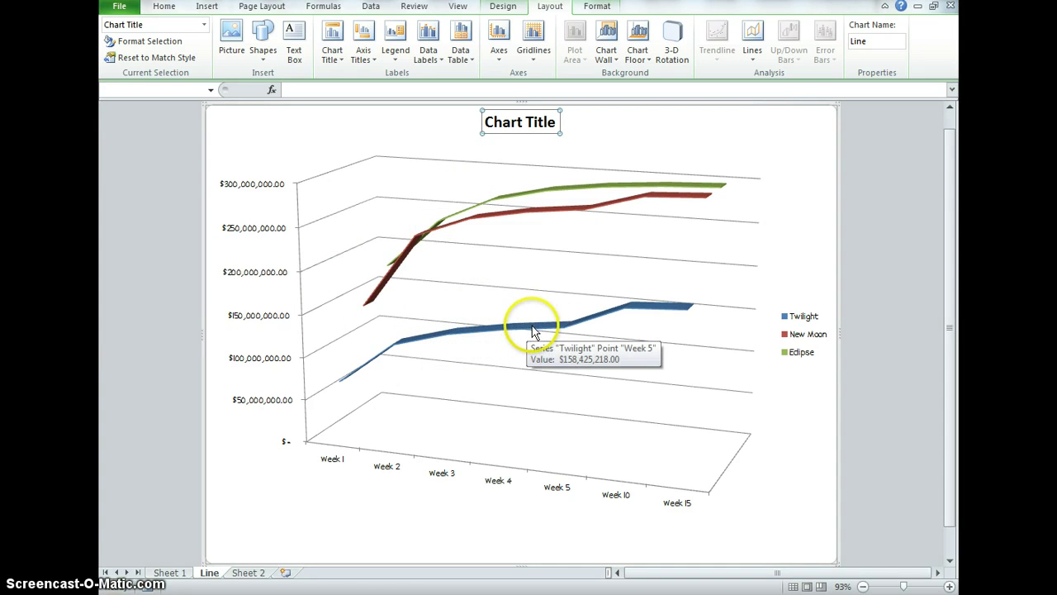
{"action": "left_click", "coordinate": [536, 331]}
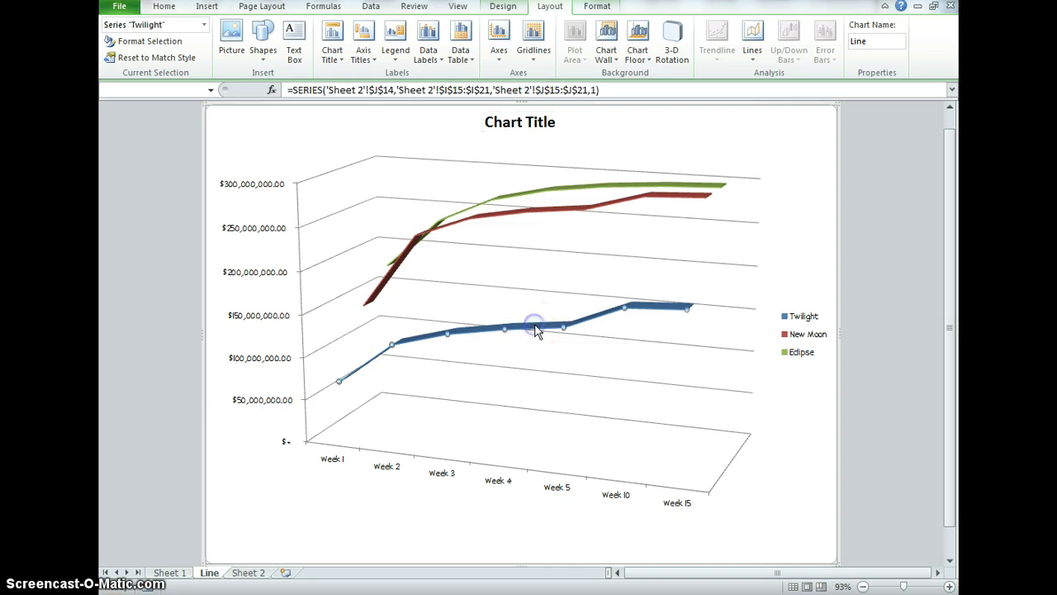
{"action": "left_click", "coordinate": [597, 6]}
{"action": "left_click", "coordinate": [408, 25]}
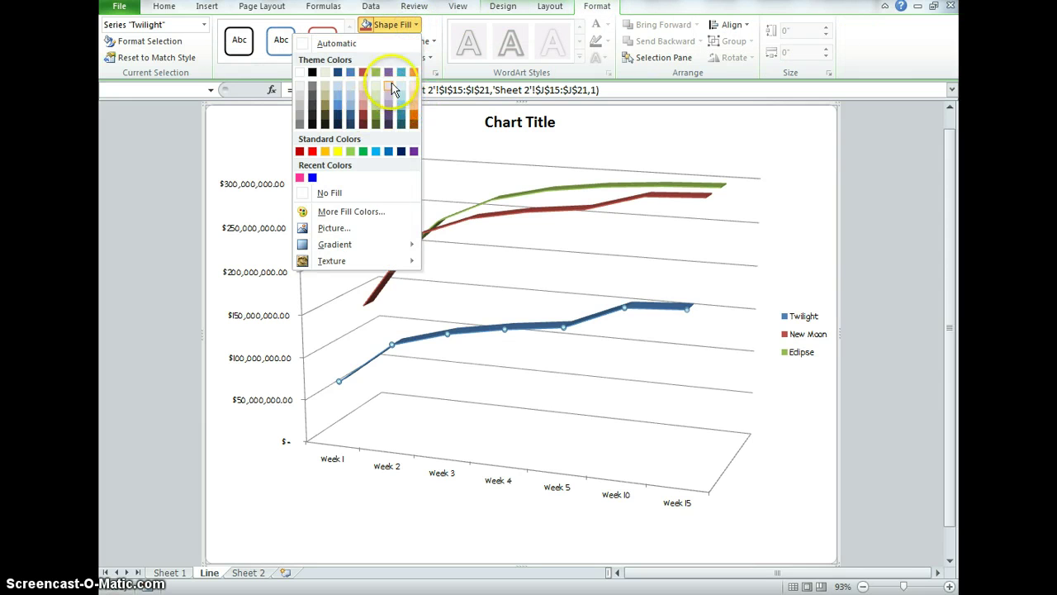
{"action": "left_click", "coordinate": [376, 109]}
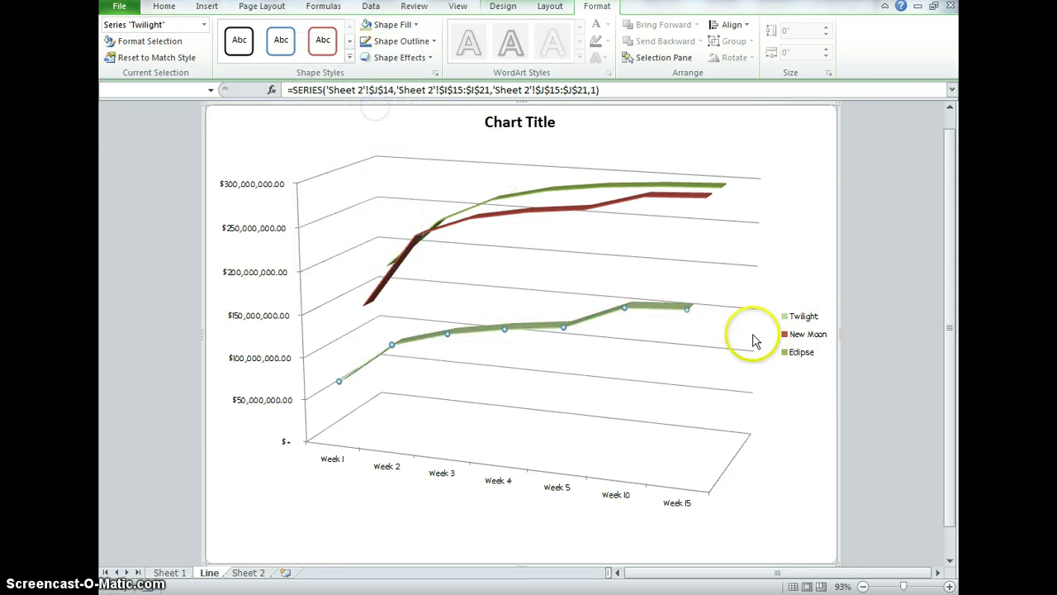
{"action": "left_click", "coordinate": [403, 25]}
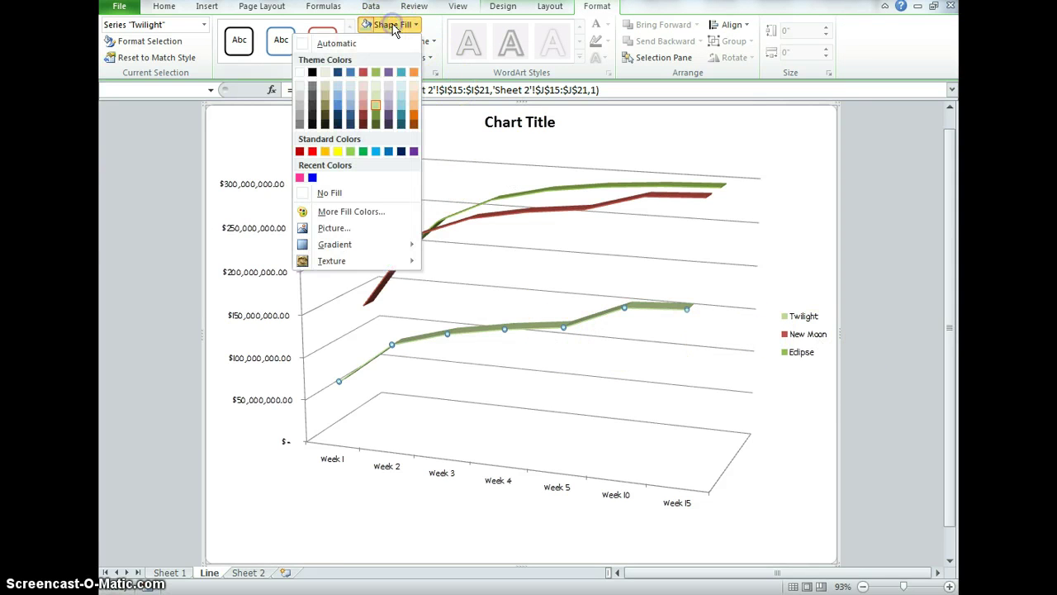
{"action": "left_click", "coordinate": [313, 106]}
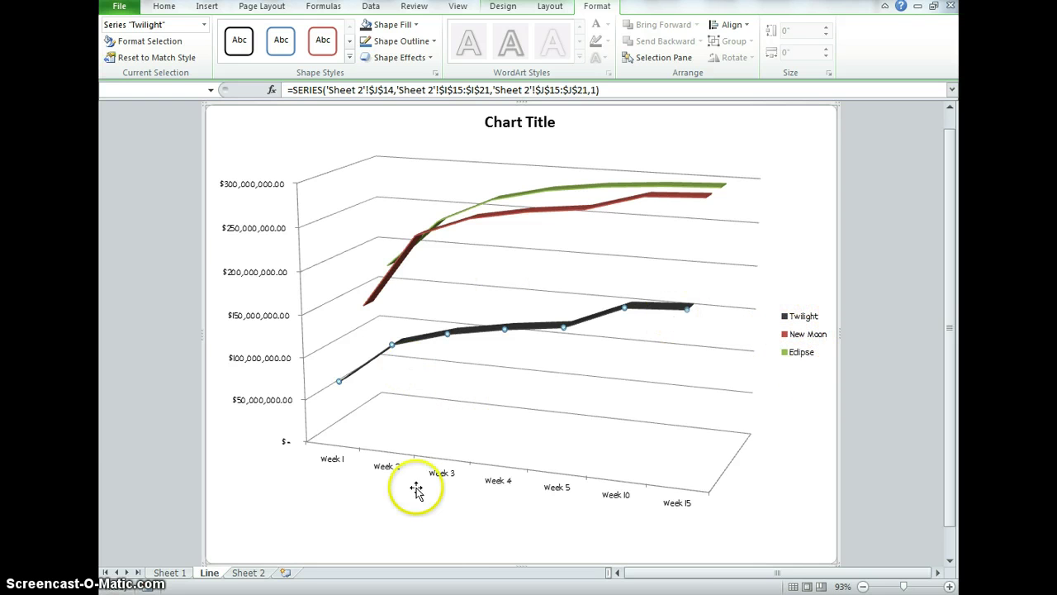
Insert a 3-D pie chart from the one-series Pink and Purple data in A16:B17 on Sheet 2.
{"action": "left_click", "coordinate": [249, 575]}
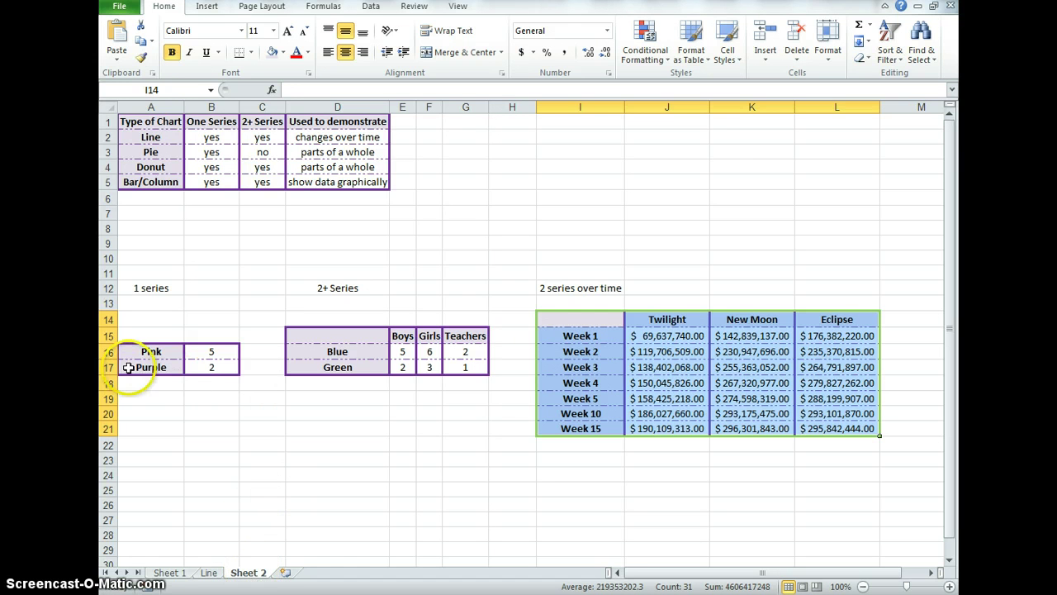
{"action": "left_click_drag", "start_coordinate": [130, 351], "coordinate": [208, 369]}
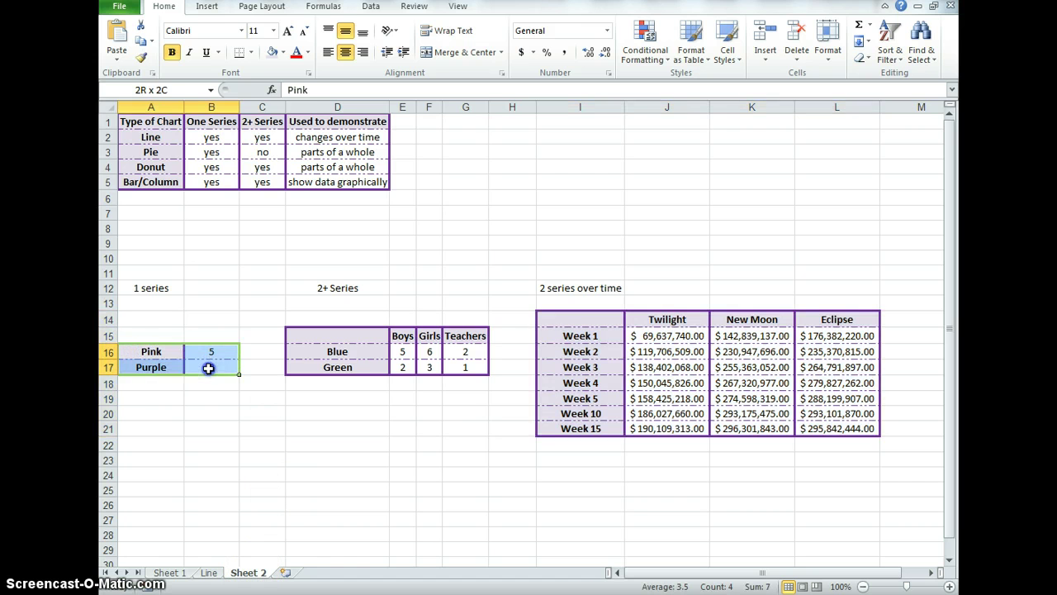
{"action": "left_click", "coordinate": [207, 7]}
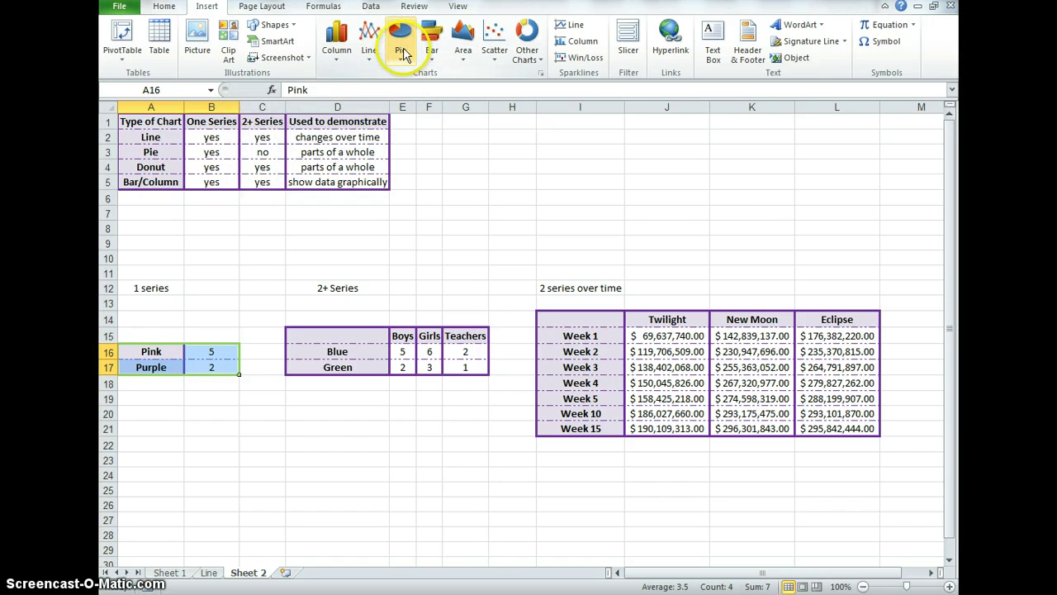
{"action": "left_click", "coordinate": [525, 46]}
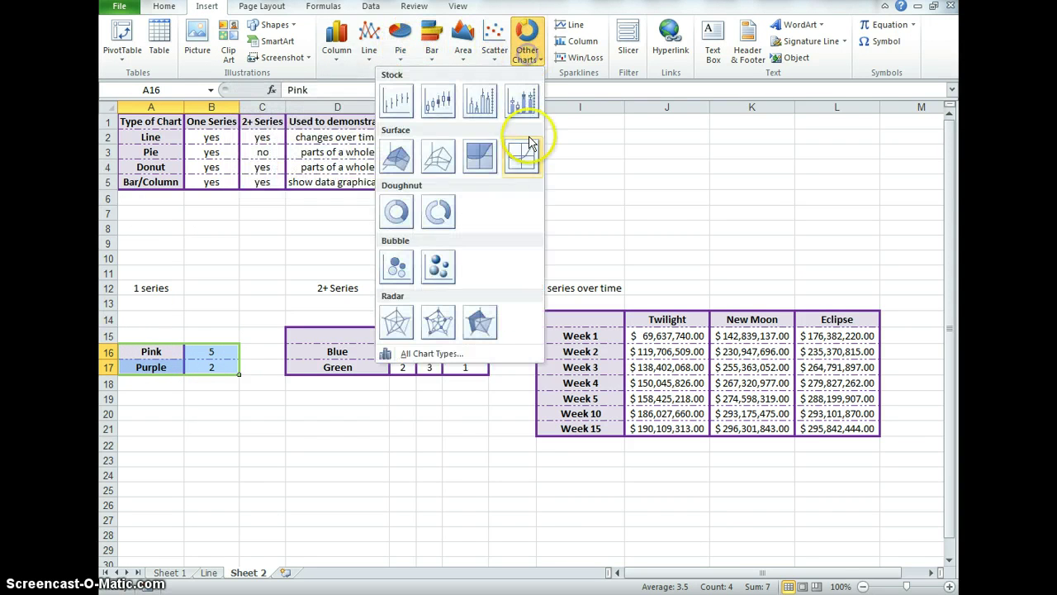
{"action": "left_click", "coordinate": [528, 45]}
{"action": "left_click", "coordinate": [403, 50]}
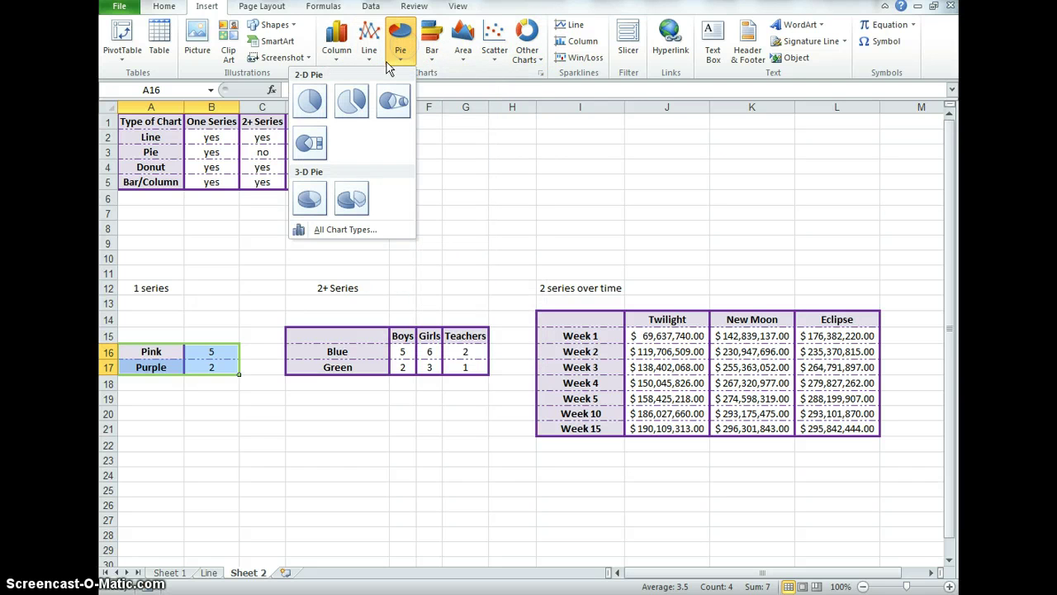
{"action": "left_click", "coordinate": [309, 199]}
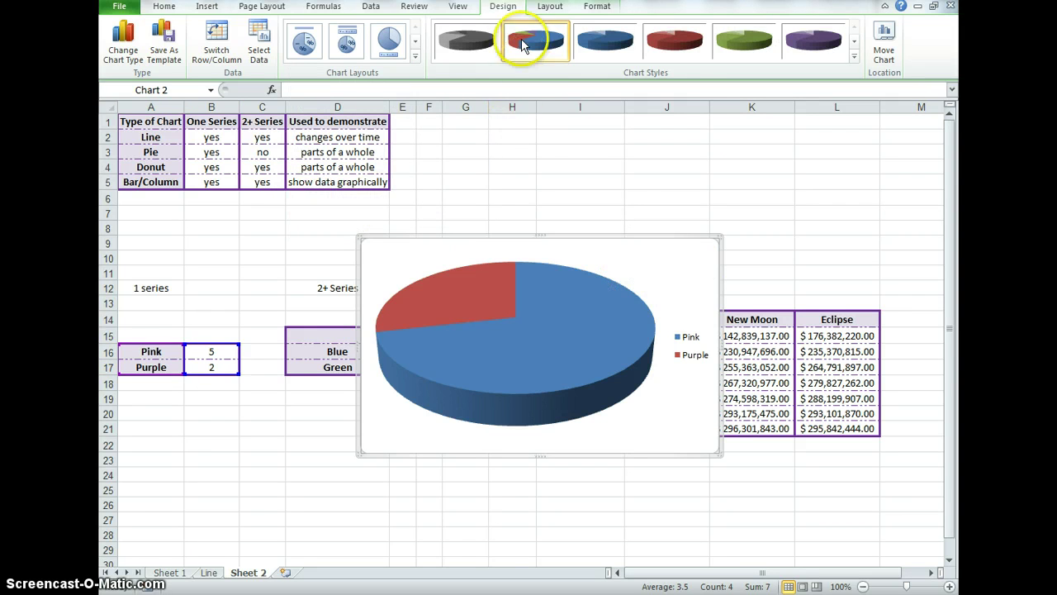
Add a centered overlay title to the pie chart.
{"action": "left_click", "coordinate": [551, 8]}
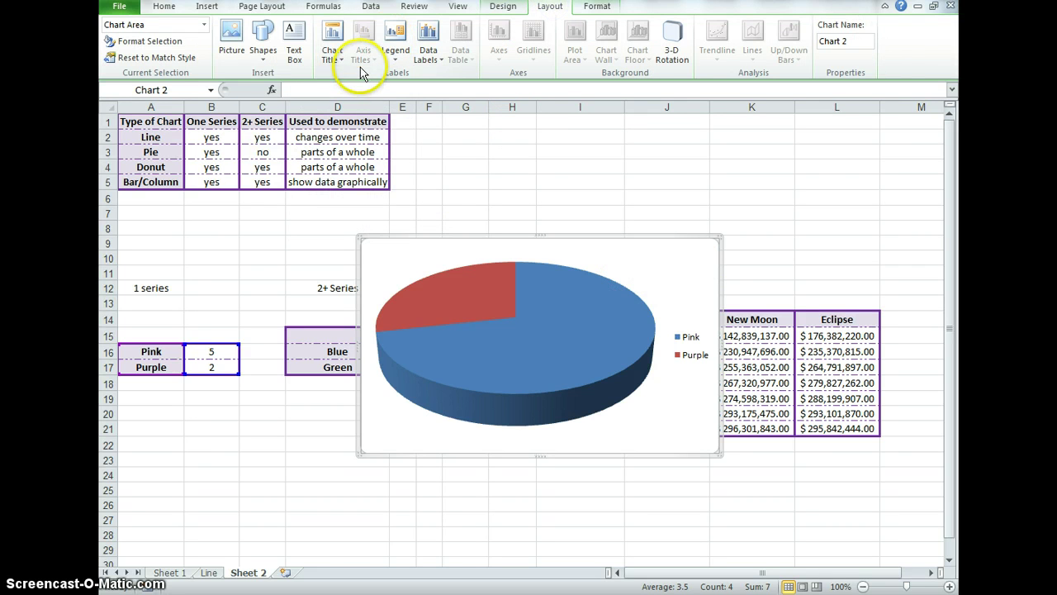
{"action": "left_click", "coordinate": [332, 46]}
{"action": "left_click", "coordinate": [279, 124]}
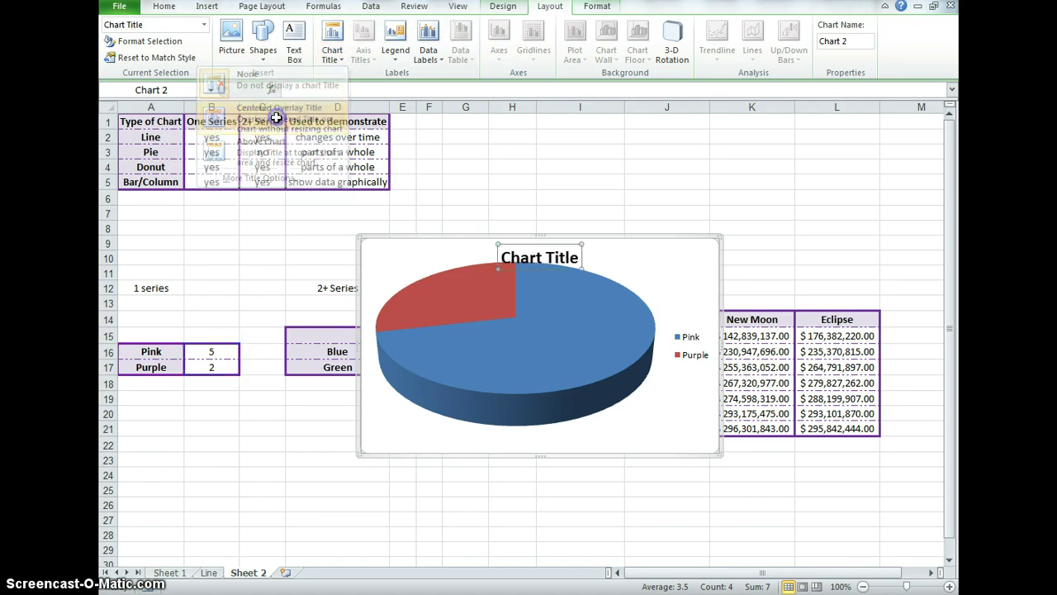
Fill the pie chart's Pink slice with dark blue and its Purple slice with light aqua.
{"action": "left_click", "coordinate": [576, 307]}
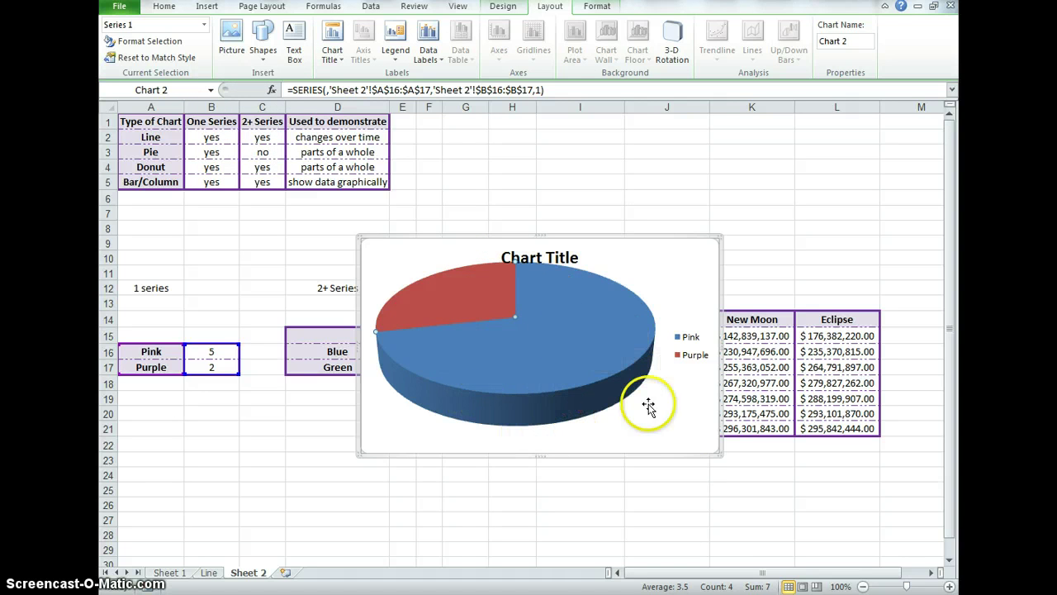
{"action": "left_click", "coordinate": [674, 425]}
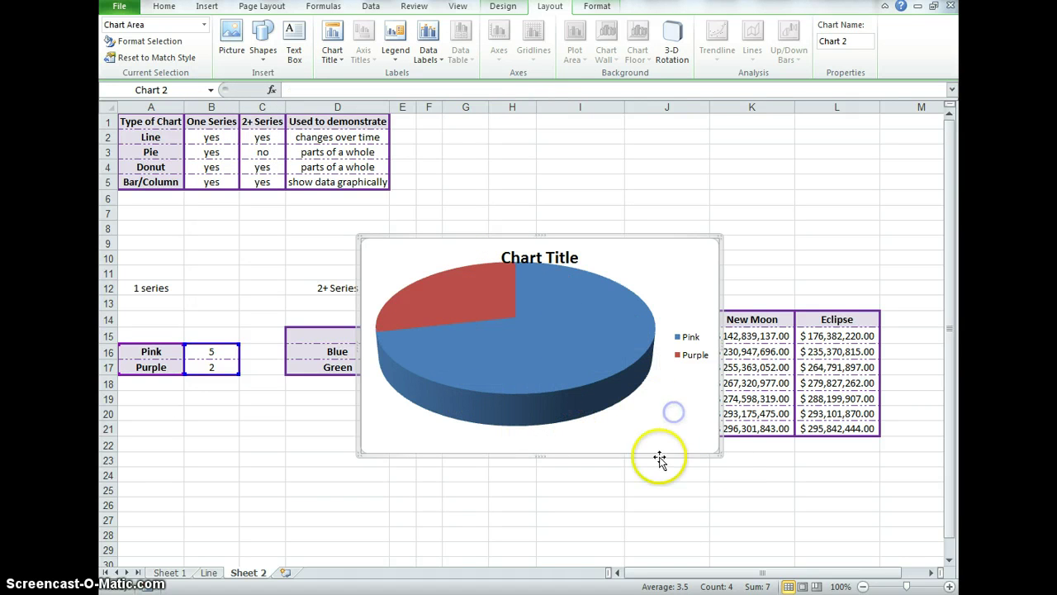
{"action": "left_click", "coordinate": [592, 332]}
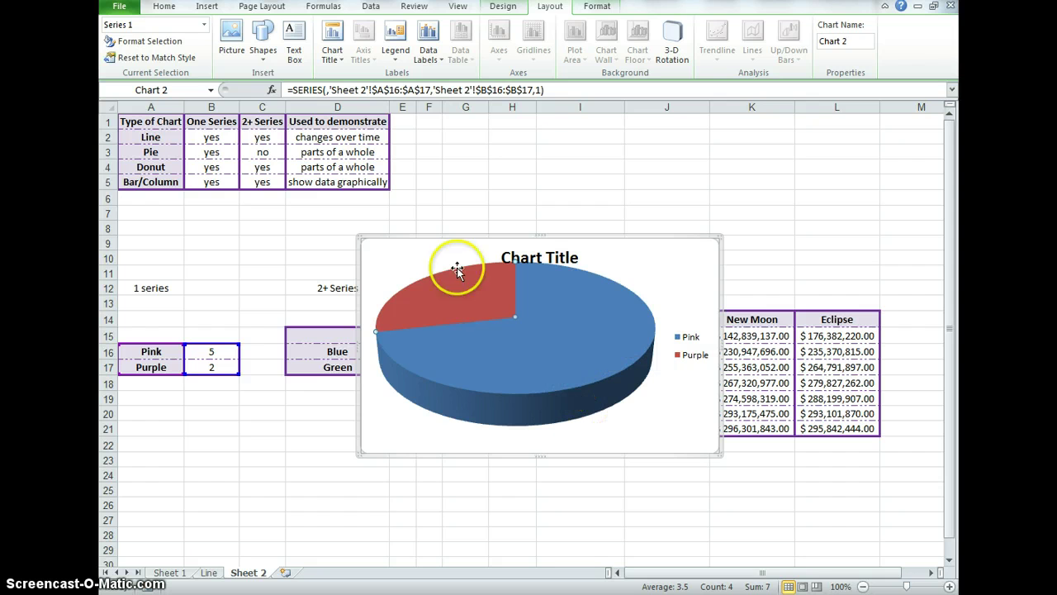
{"action": "left_click", "coordinate": [551, 322]}
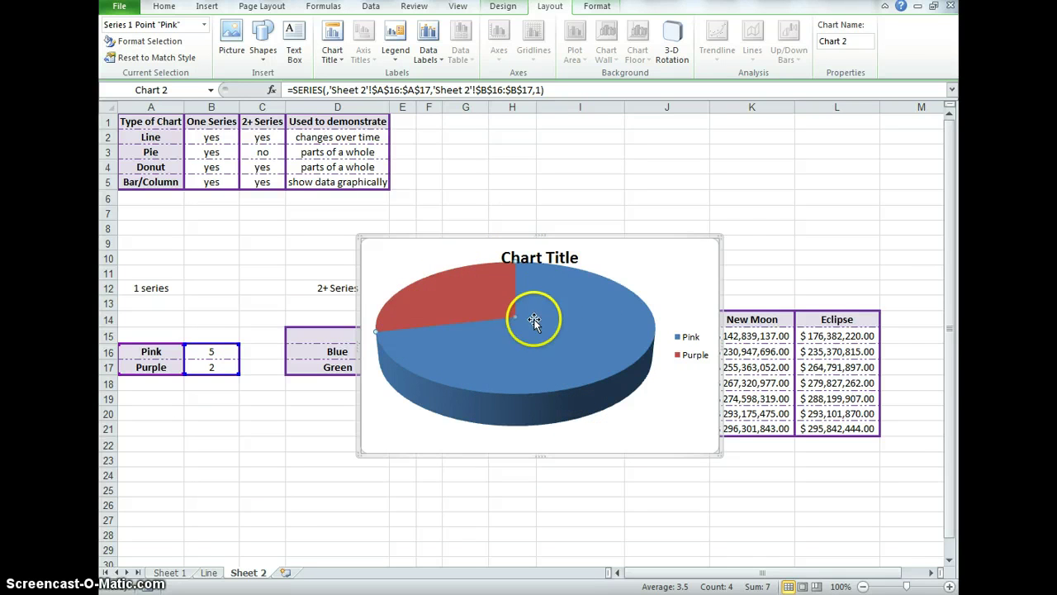
{"action": "left_click", "coordinate": [597, 7]}
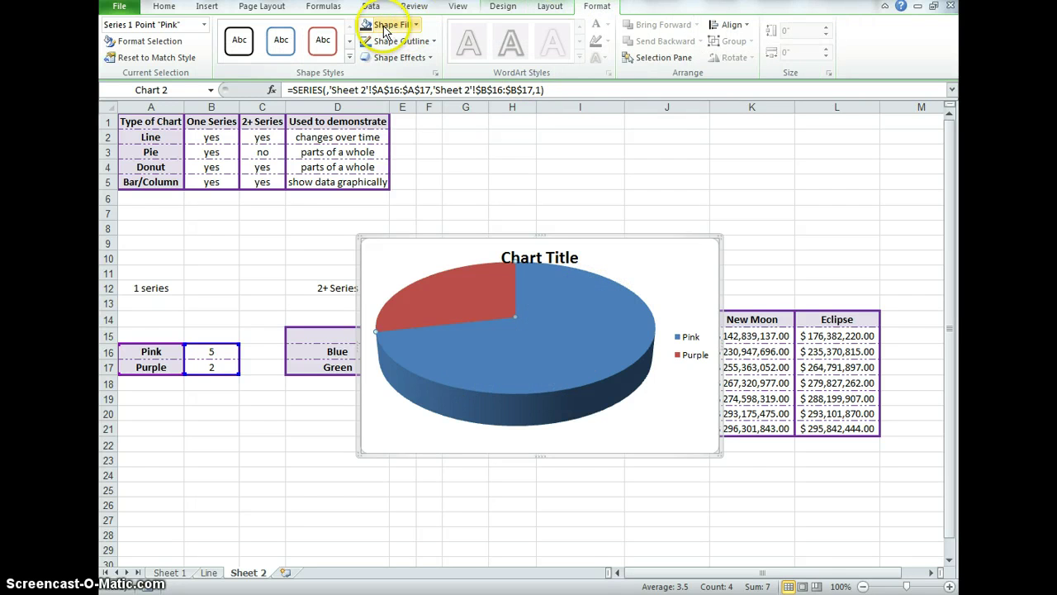
{"action": "left_click", "coordinate": [415, 24]}
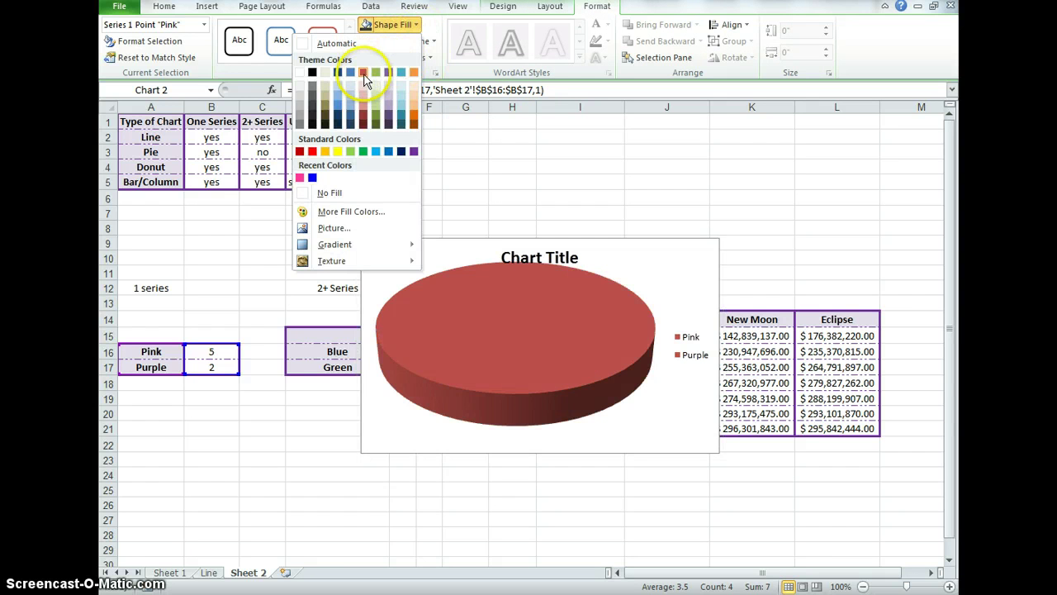
{"action": "left_click", "coordinate": [339, 74]}
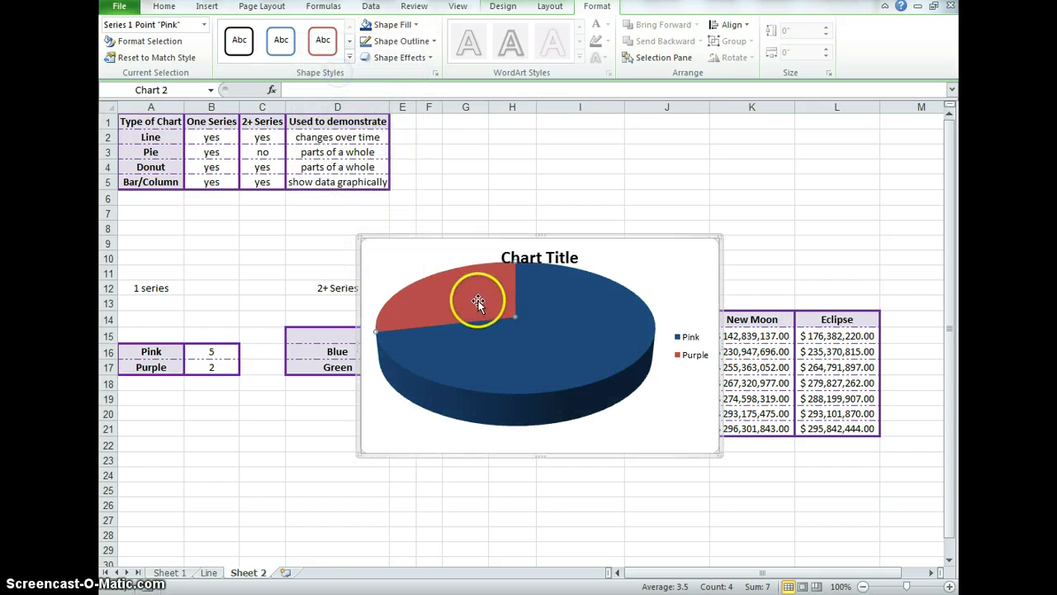
{"action": "left_click", "coordinate": [477, 283]}
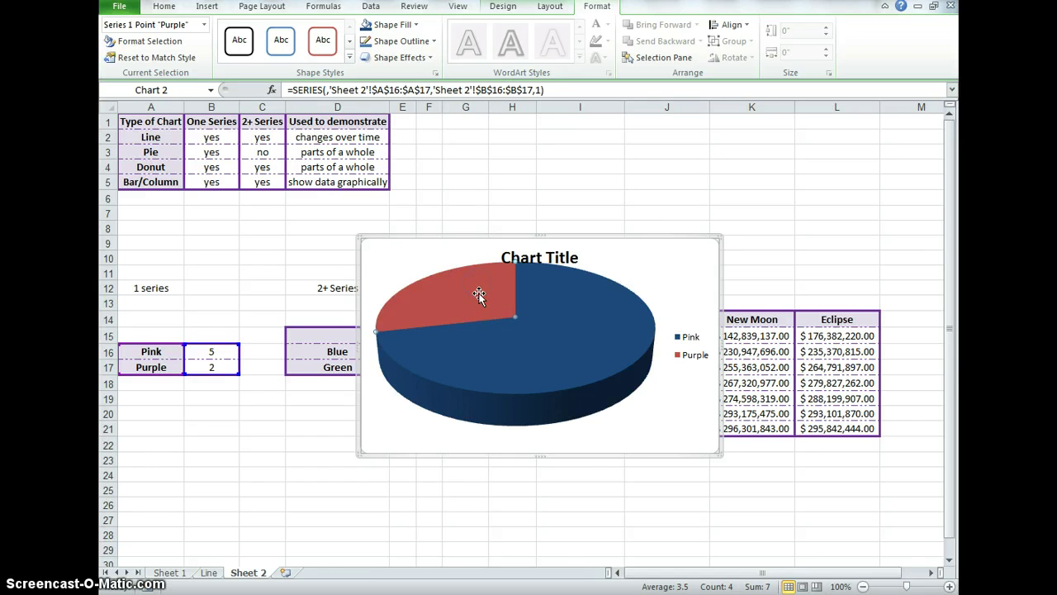
{"action": "left_click", "coordinate": [408, 24]}
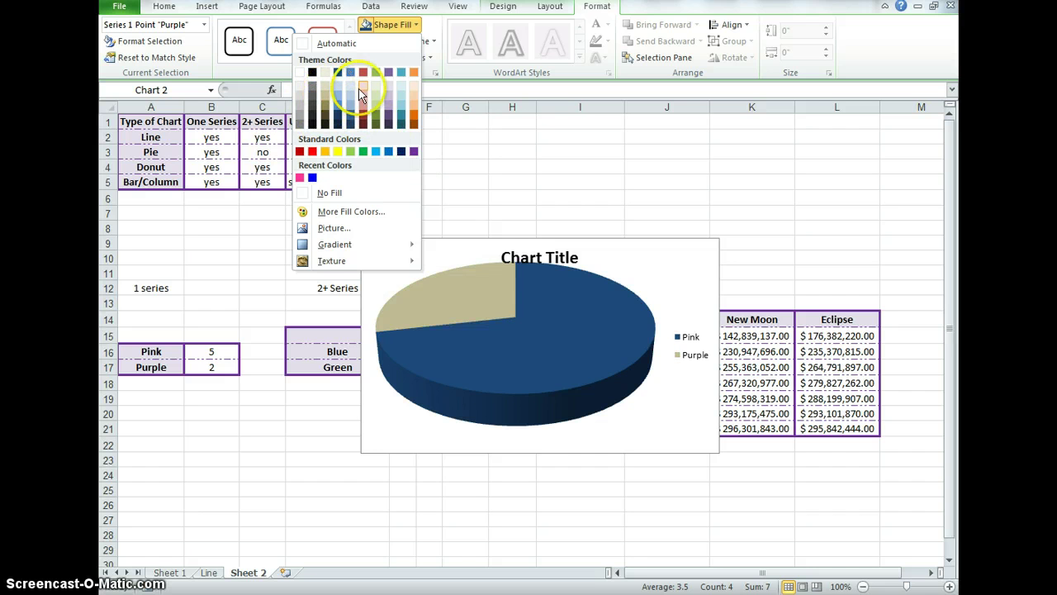
{"action": "left_click", "coordinate": [403, 109]}
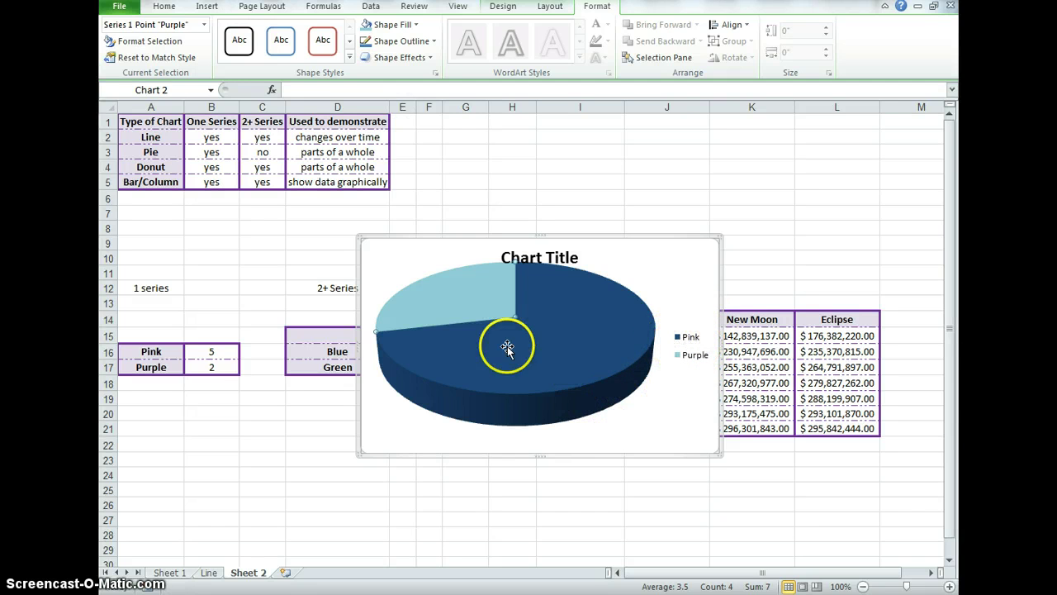
Fill the pie chart's Pink slice with standard purple and its Purple slice with the recently used bright pink.
{"action": "left_click", "coordinate": [578, 338]}
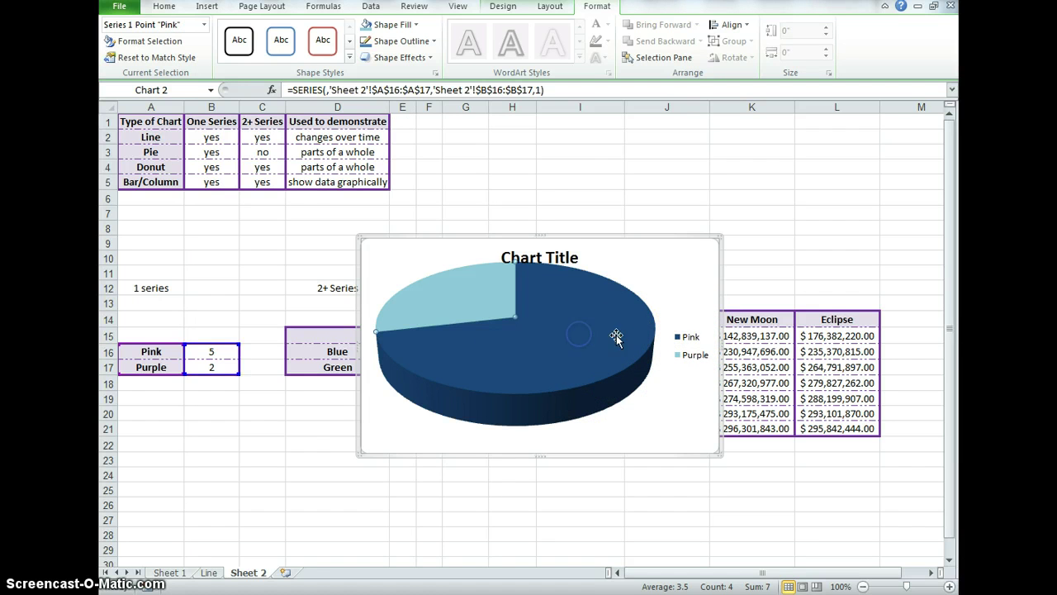
{"action": "left_click", "coordinate": [404, 25]}
{"action": "left_click", "coordinate": [413, 151]}
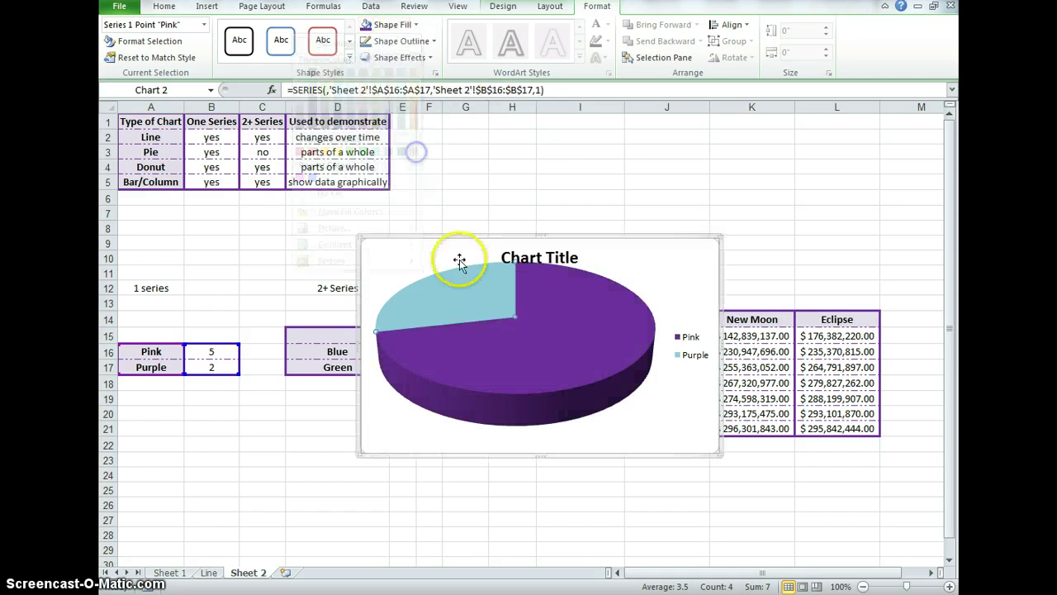
{"action": "left_click", "coordinate": [478, 301]}
{"action": "left_click", "coordinate": [388, 24]}
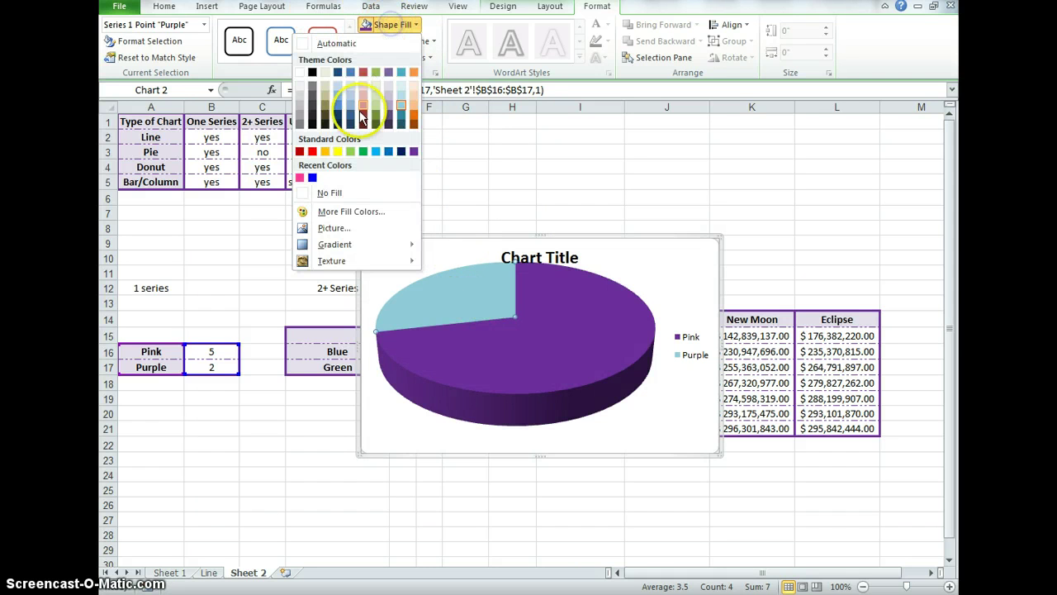
{"action": "left_click", "coordinate": [298, 178]}
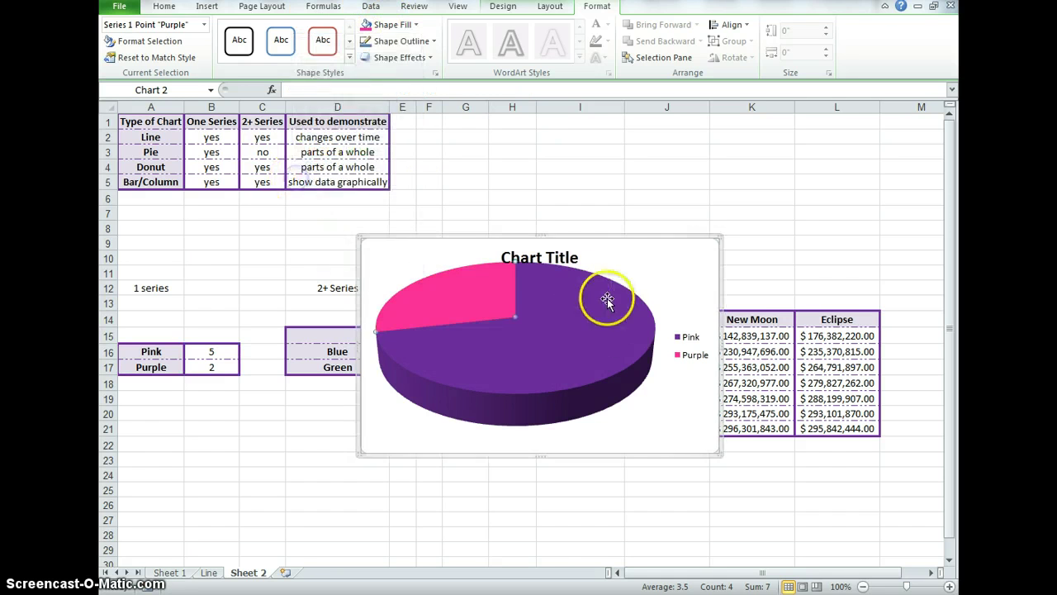
{"action": "left_click", "coordinate": [690, 273]}
{"action": "left_click", "coordinate": [546, 258]}
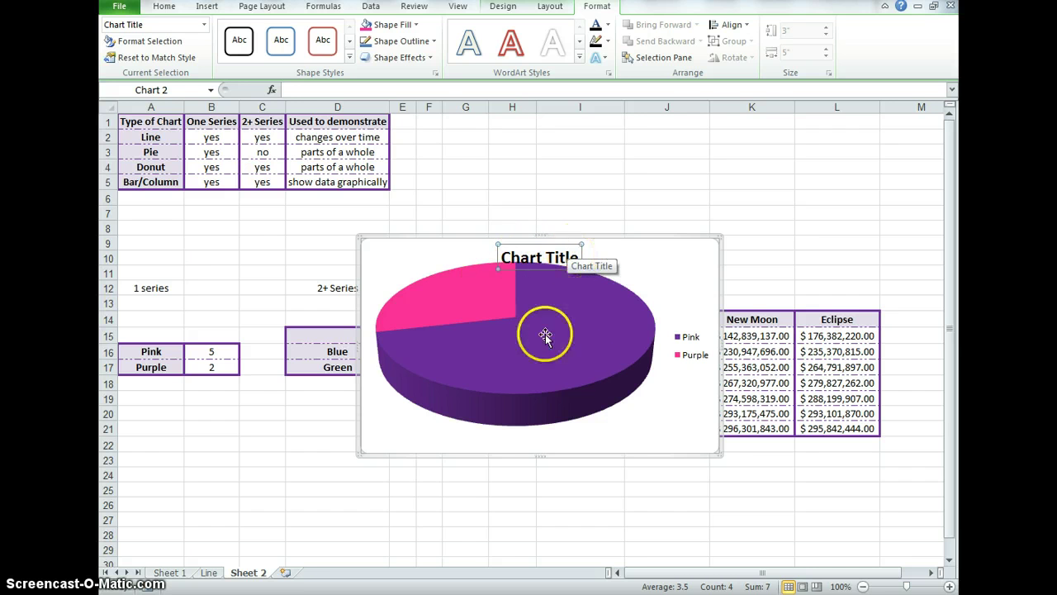
Add data labels to the pie slices that show the percentage instead of the value, with leader lines and Best Fit position.
{"action": "left_click", "coordinate": [607, 322]}
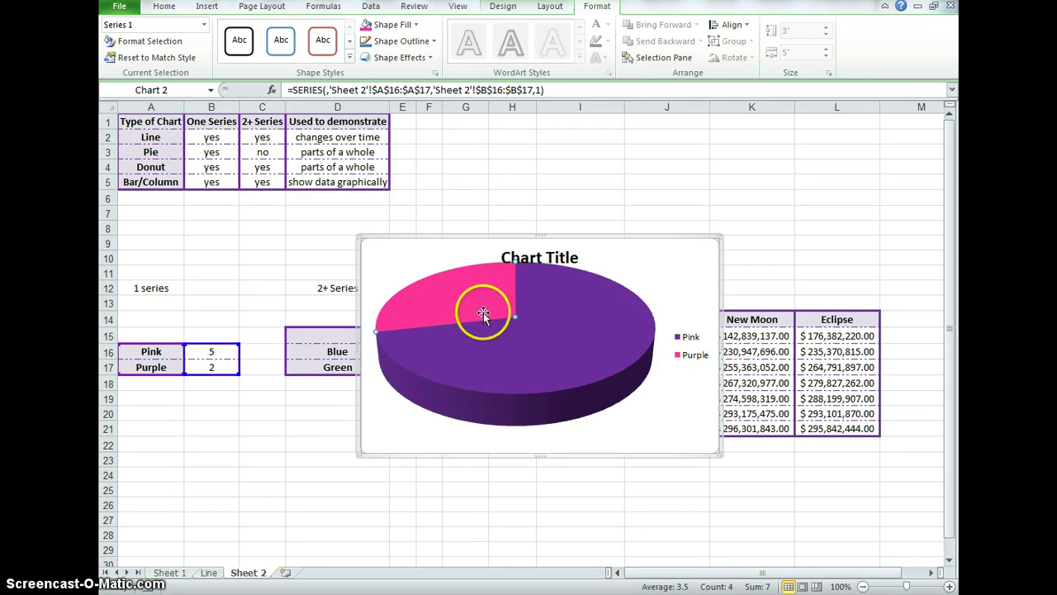
{"action": "left_click", "coordinate": [550, 7]}
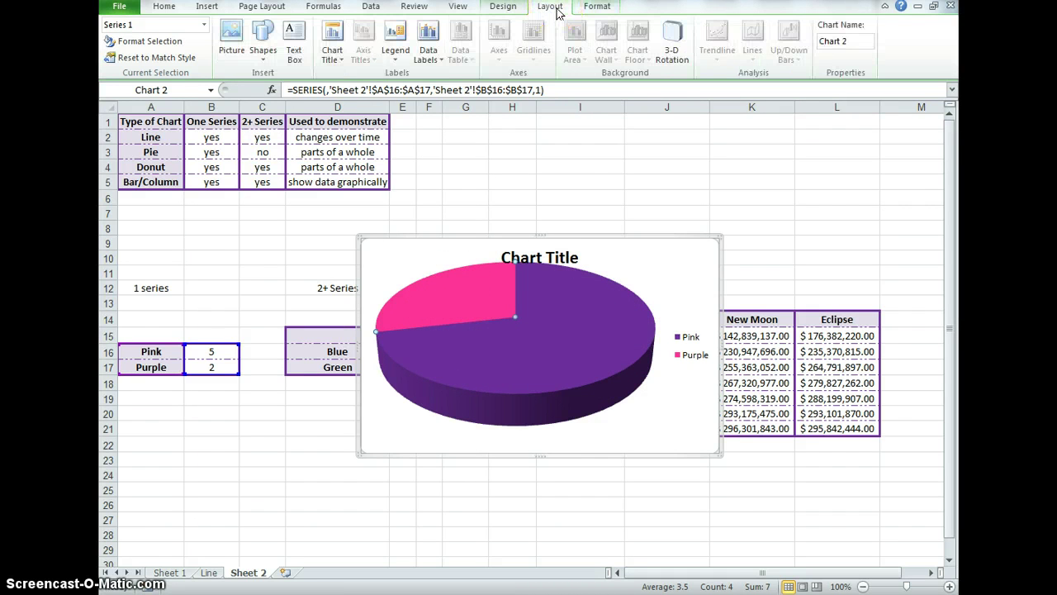
{"action": "left_click", "coordinate": [436, 51]}
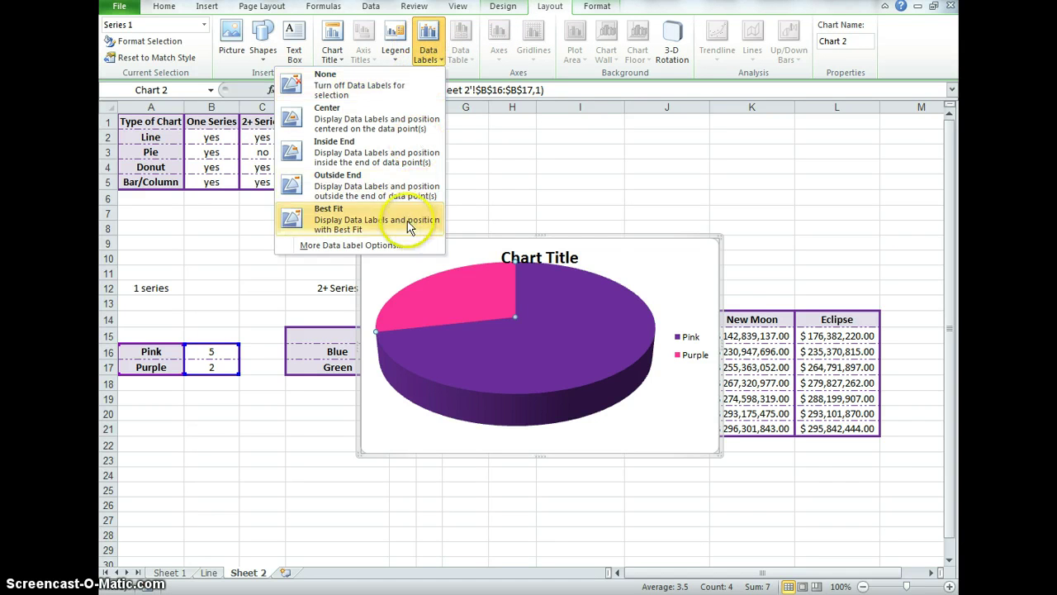
{"action": "left_click", "coordinate": [368, 246]}
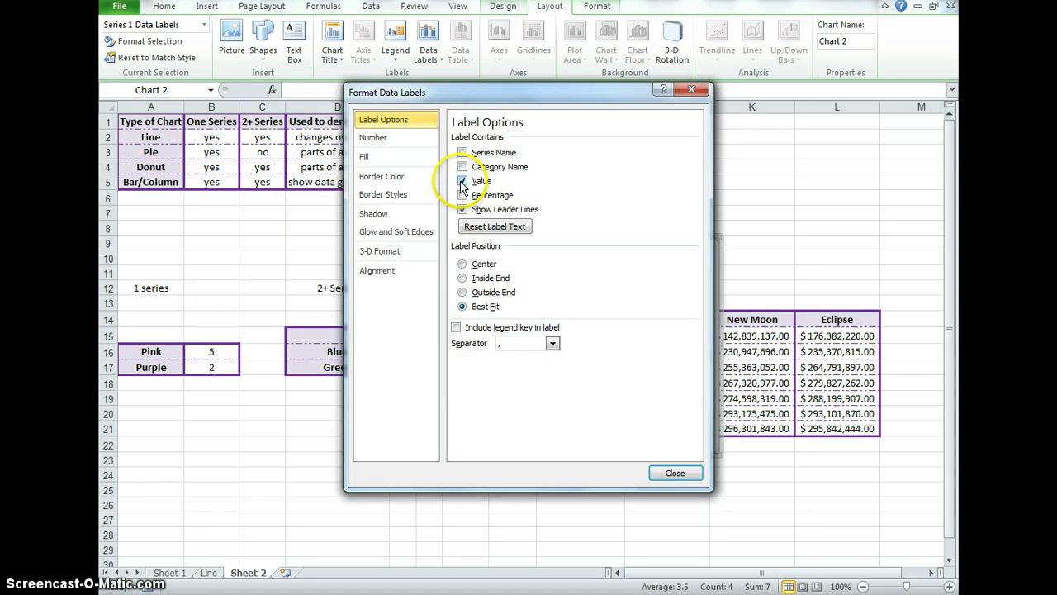
{"action": "left_click", "coordinate": [463, 182]}
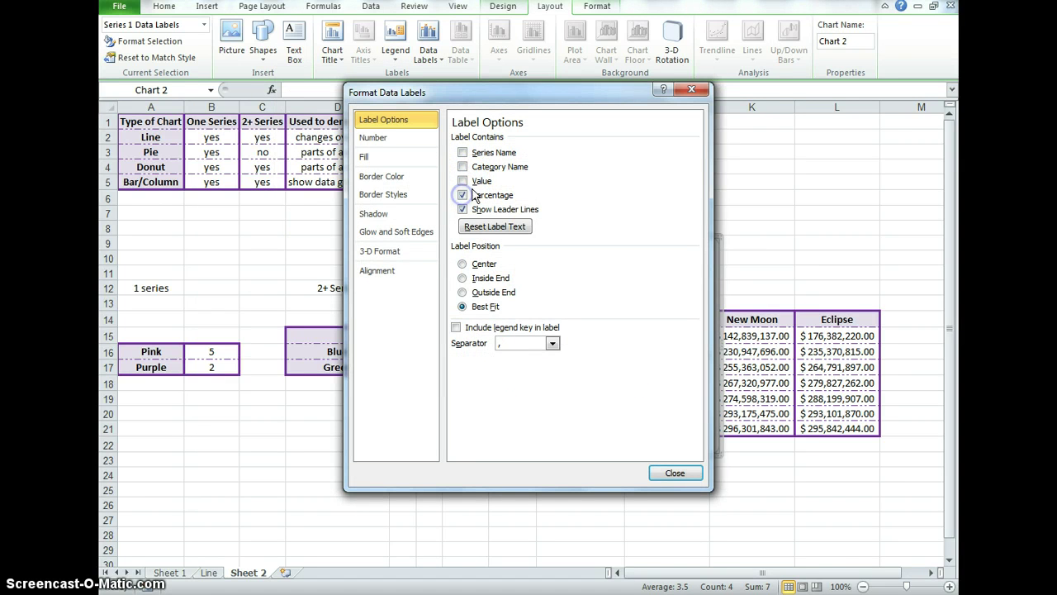
{"action": "left_click", "coordinate": [674, 474]}
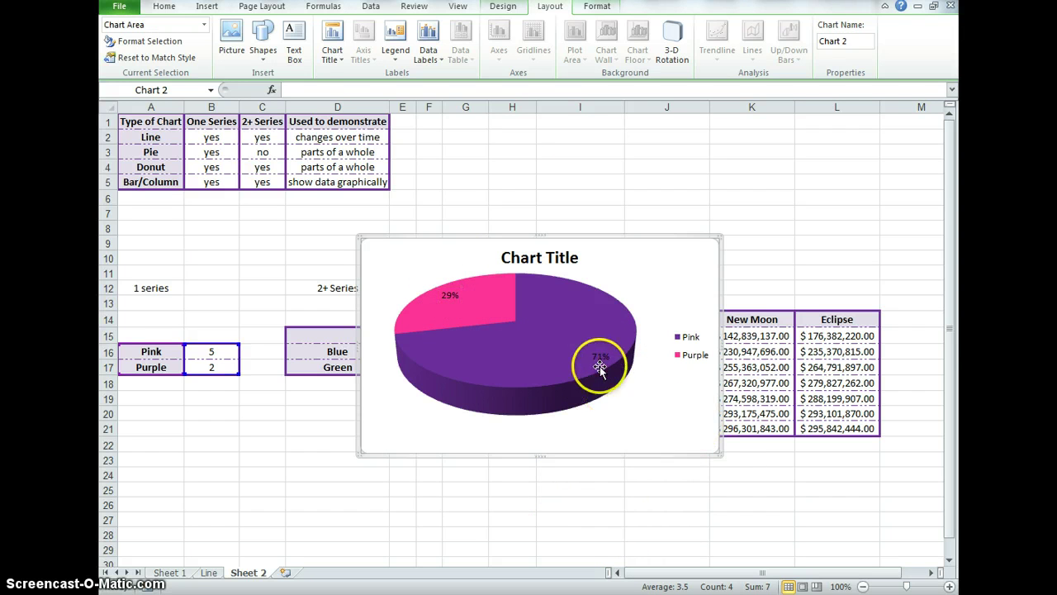
Format the pie chart's percentage labels as white, bold, 12-point text.
{"action": "left_click", "coordinate": [410, 280]}
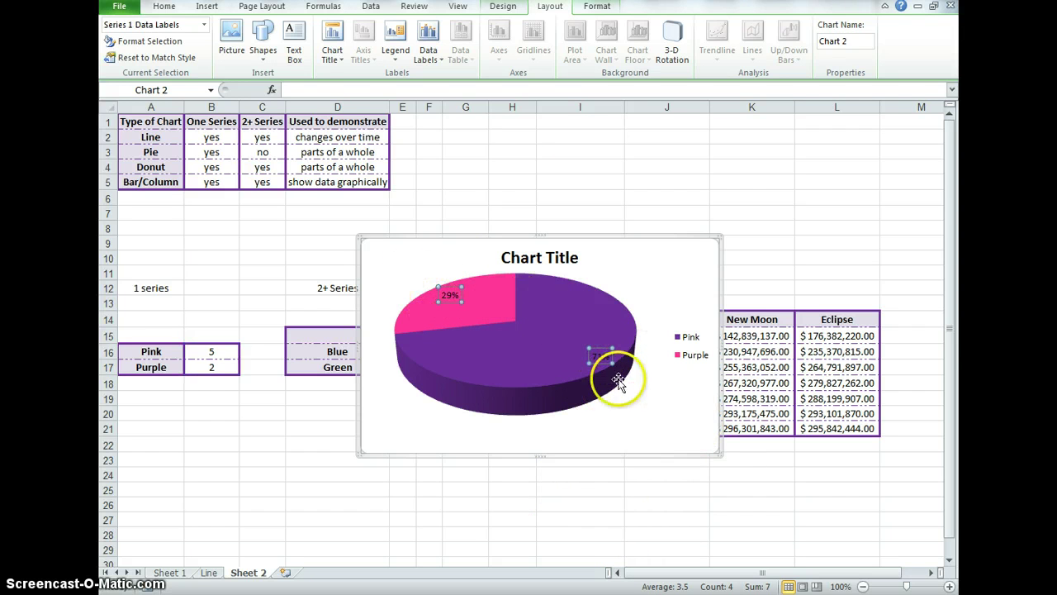
{"action": "left_click", "coordinate": [164, 6]}
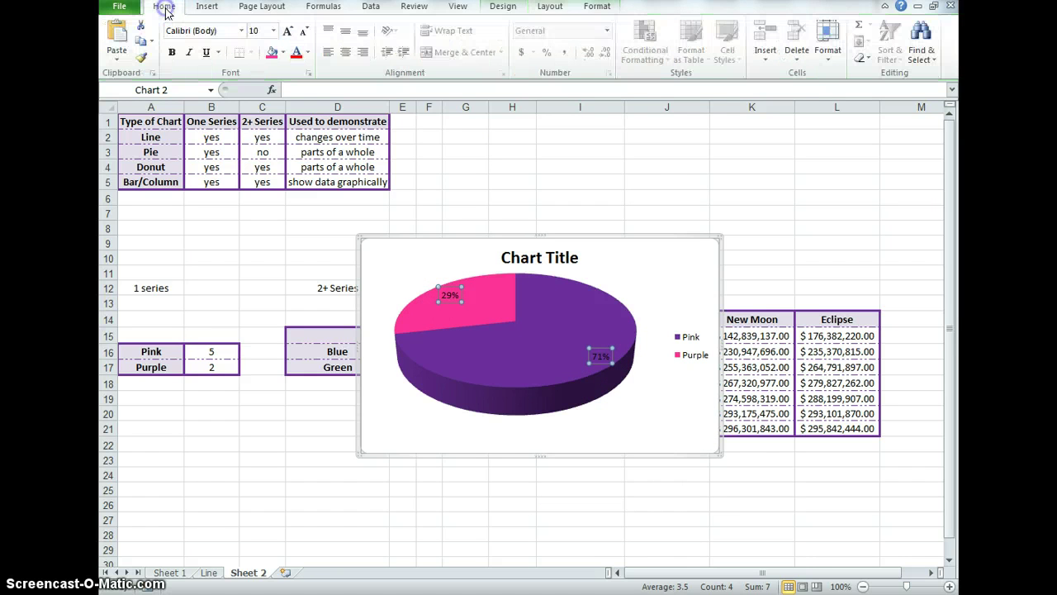
{"action": "left_click", "coordinate": [310, 52]}
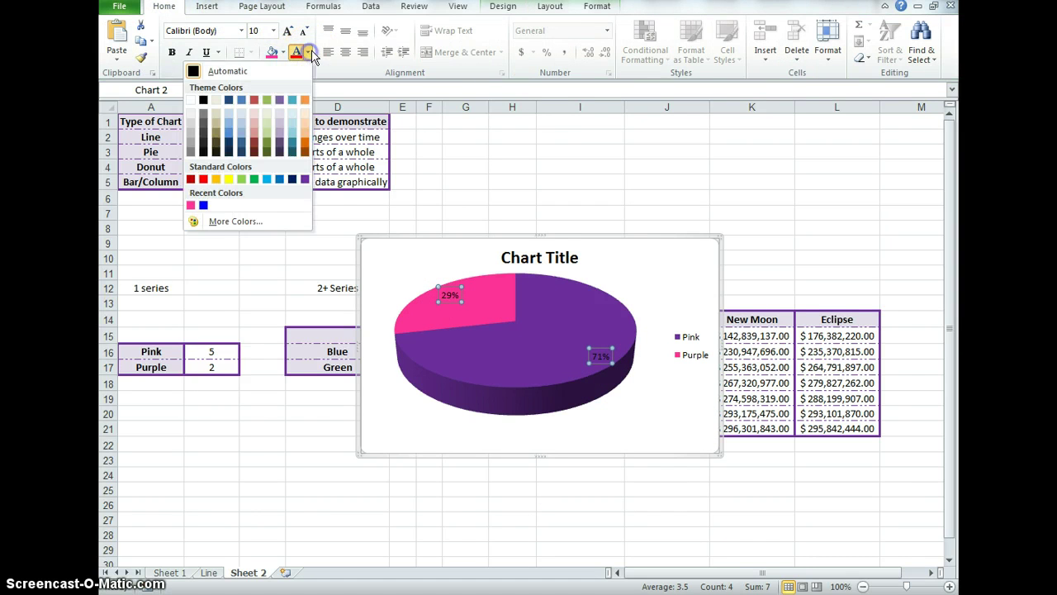
{"action": "left_click", "coordinate": [191, 99]}
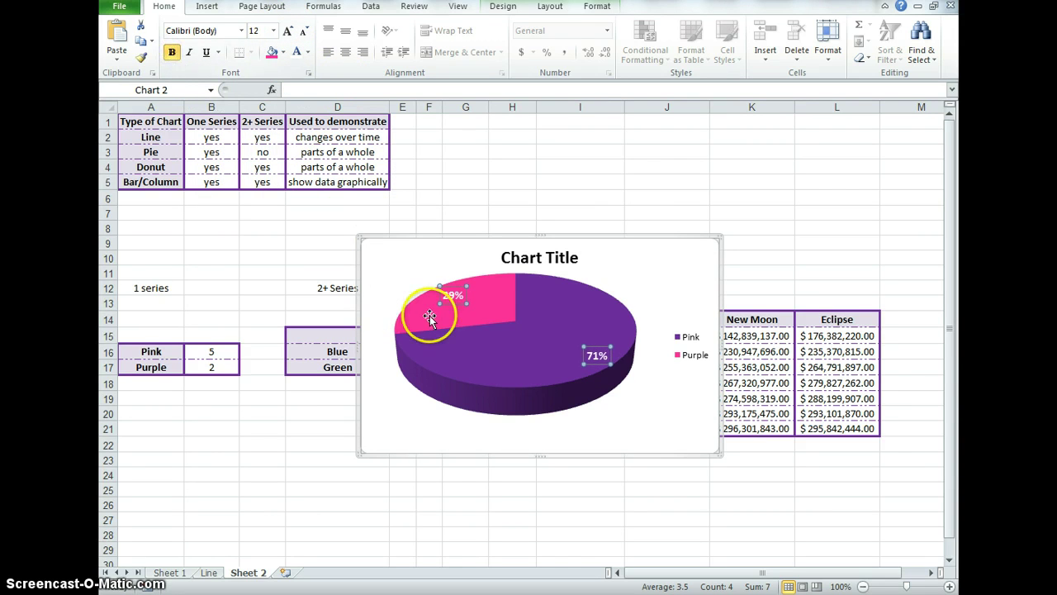
{"action": "left_click", "coordinate": [664, 425]}
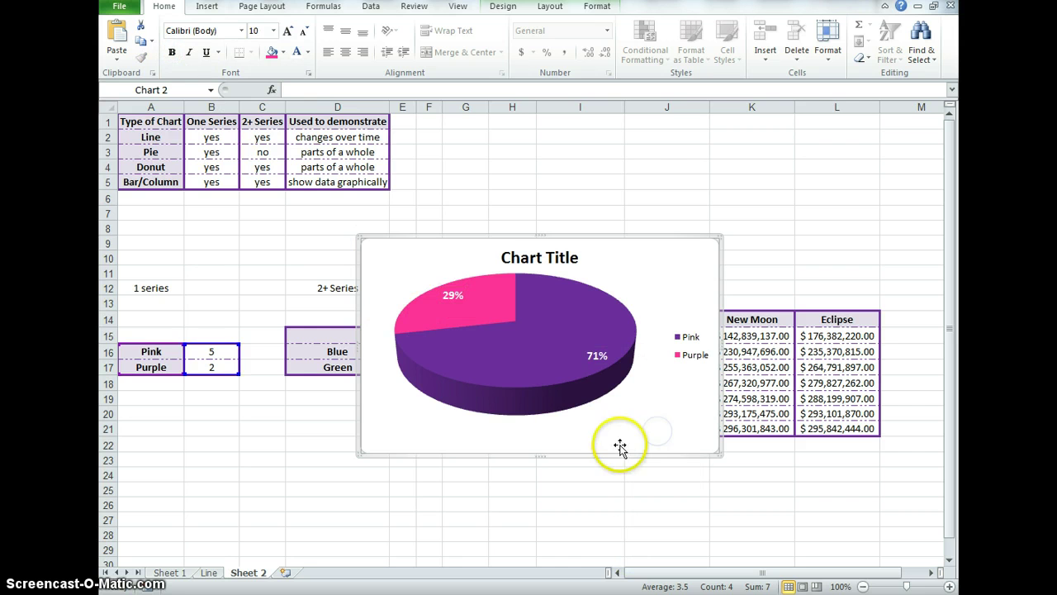
Move the pie chart from Sheet 2 to its own new chart sheet named Chart2.
{"action": "left_click", "coordinate": [503, 9]}
{"action": "left_click", "coordinate": [883, 41]}
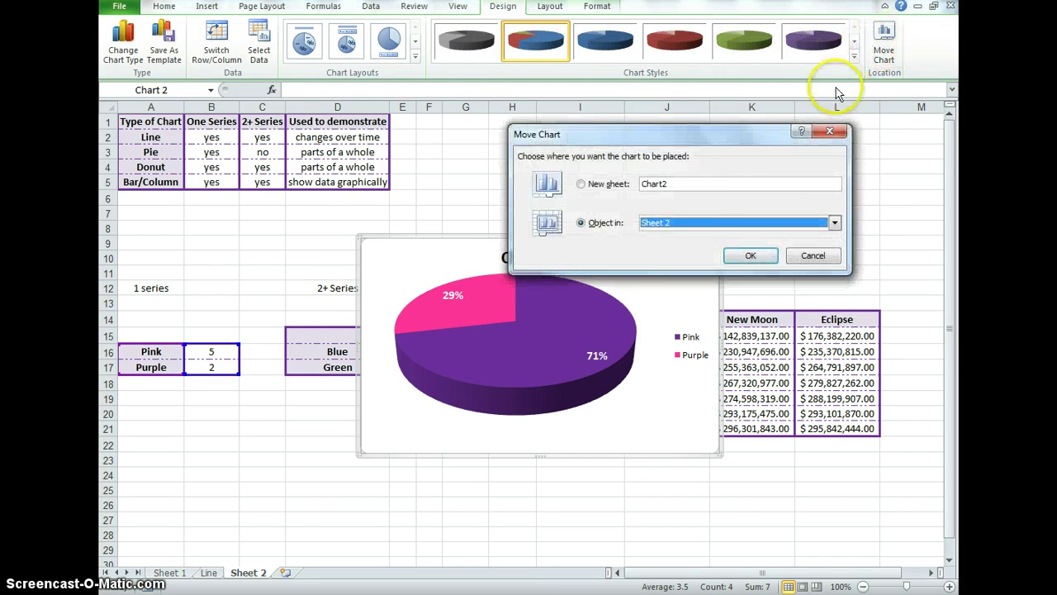
{"action": "left_click", "coordinate": [581, 183]}
{"action": "left_click", "coordinate": [746, 256]}
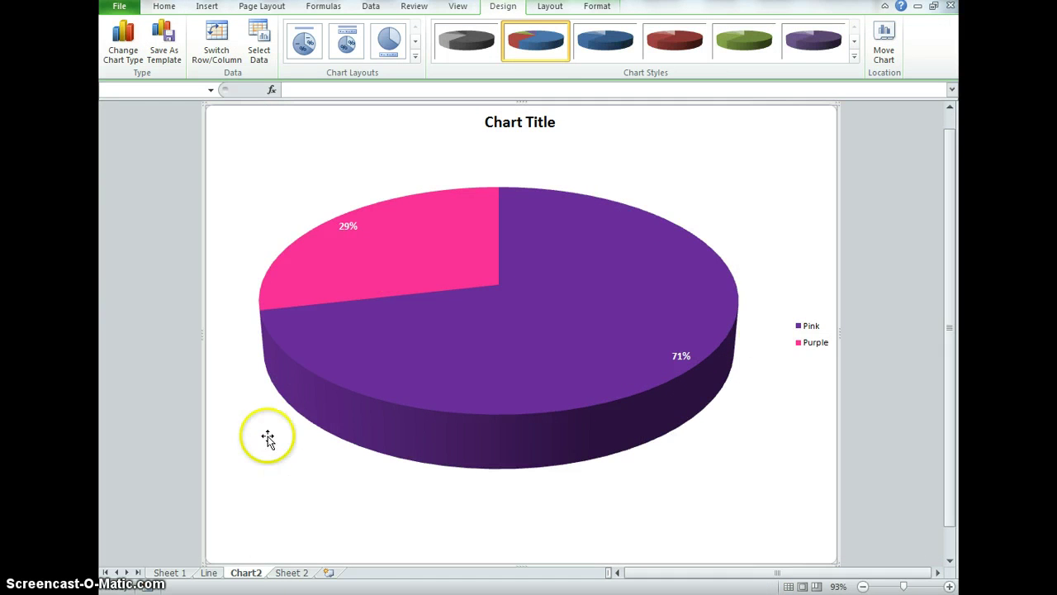
On Sheet 2, insert a clustered cone column chart from the Boys, Girls and Teachers table in D15:G17.
{"action": "left_click", "coordinate": [291, 573]}
{"action": "left_click", "coordinate": [400, 515]}
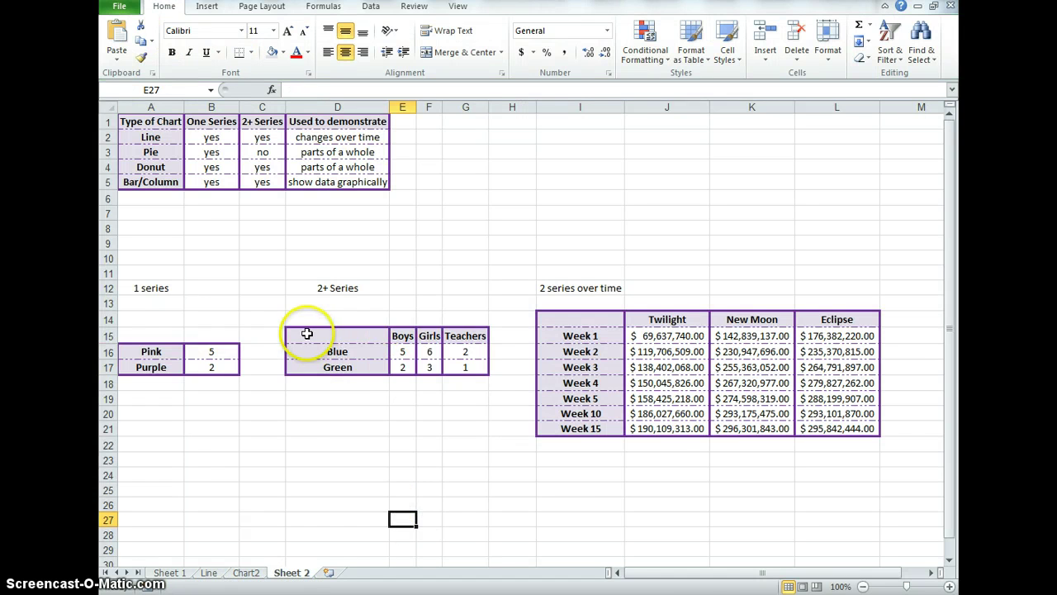
{"action": "left_click_drag", "start_coordinate": [304, 336], "coordinate": [464, 369]}
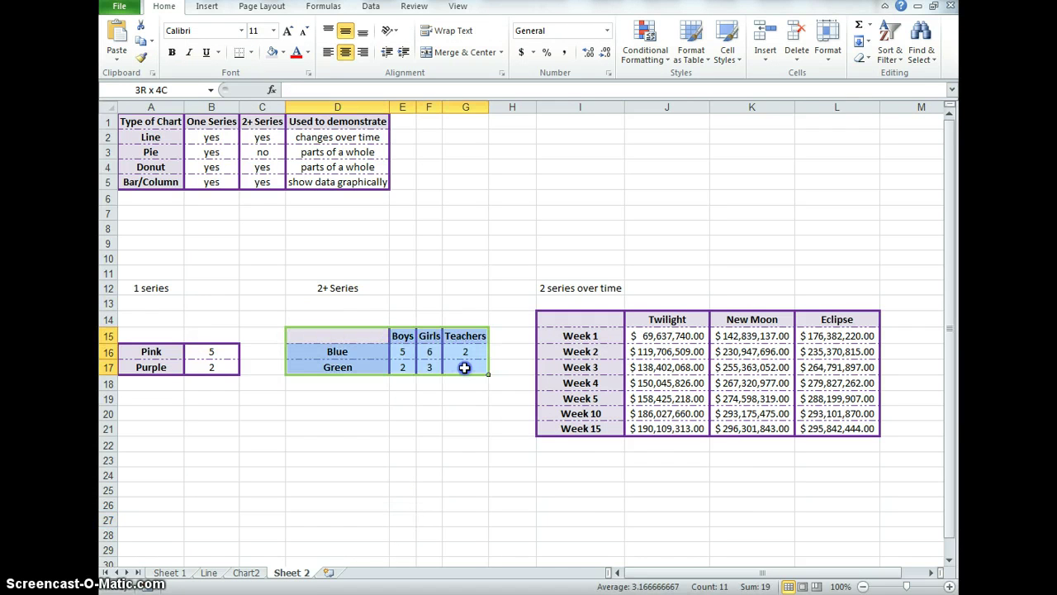
{"action": "left_click", "coordinate": [205, 8]}
{"action": "left_click", "coordinate": [436, 48]}
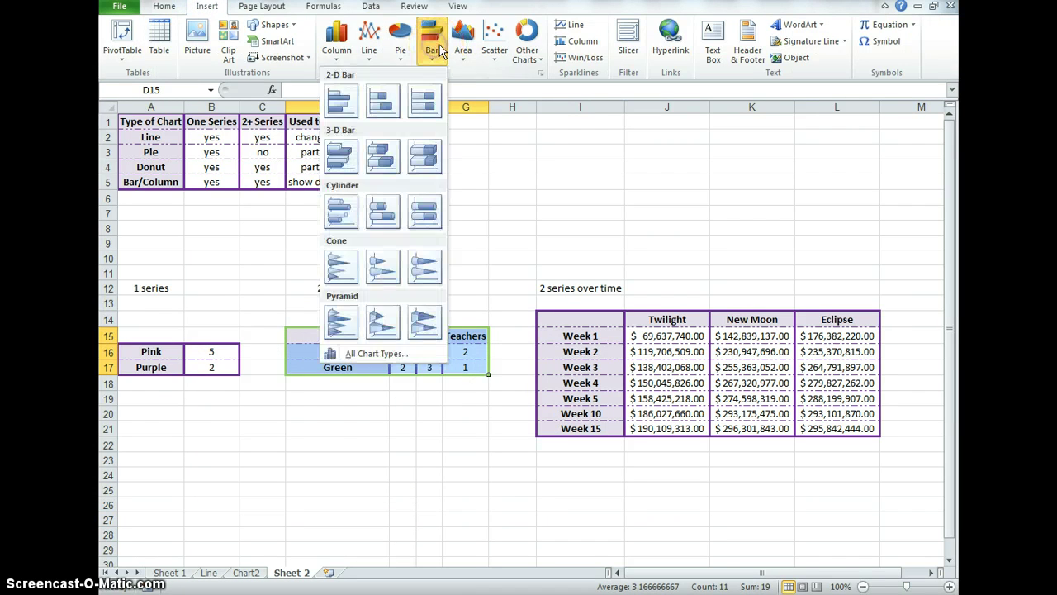
{"action": "left_click", "coordinate": [436, 48]}
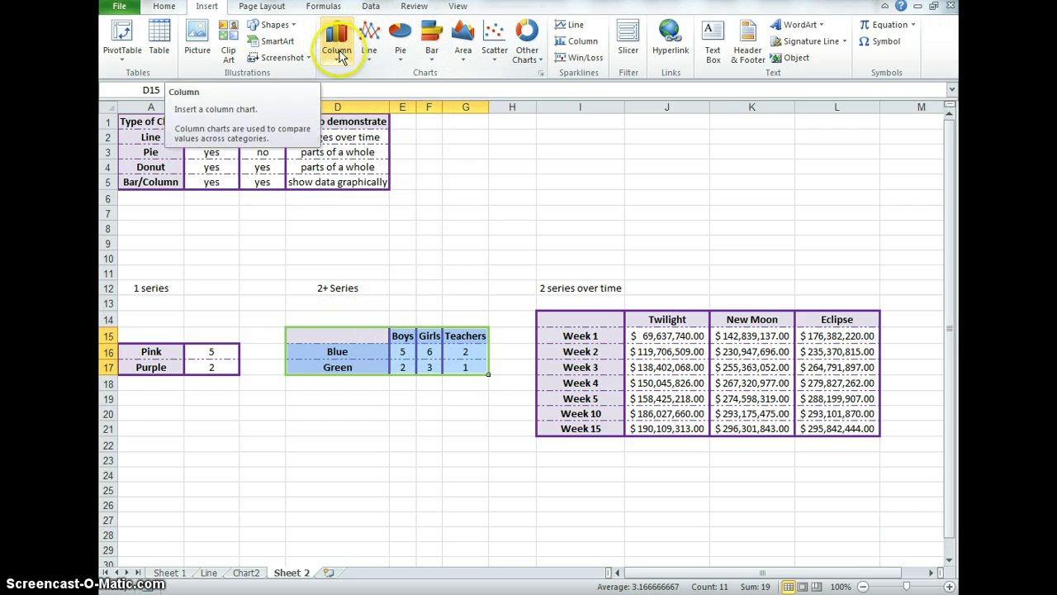
{"action": "left_click", "coordinate": [342, 48]}
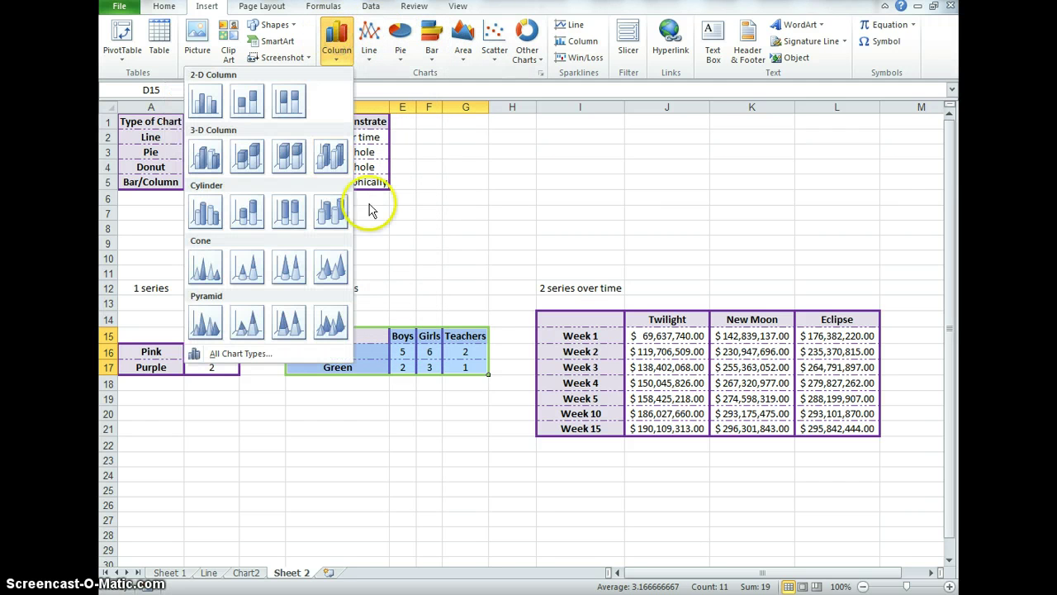
{"action": "left_click", "coordinate": [207, 268]}
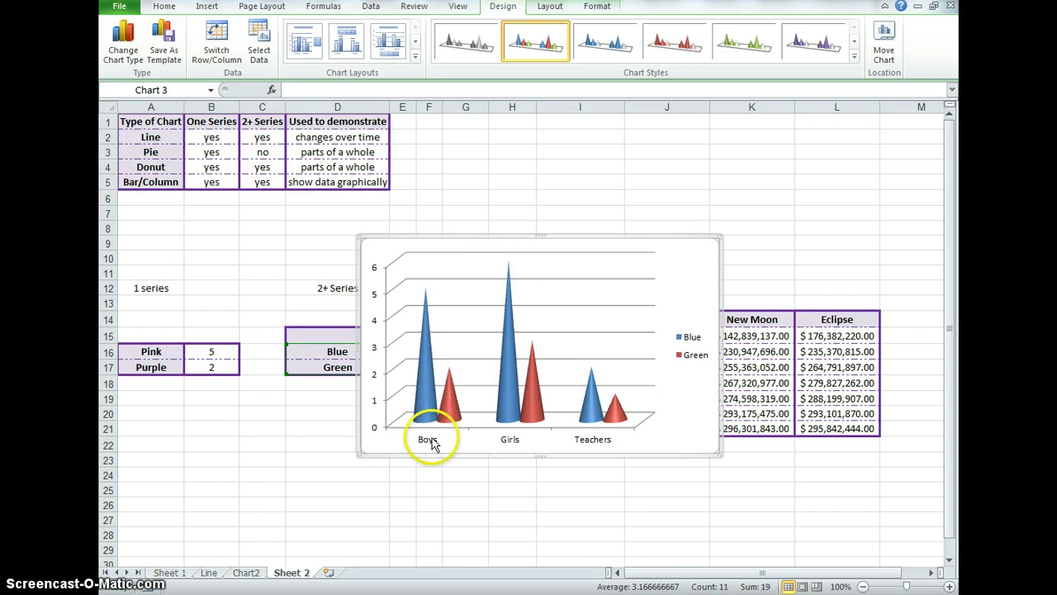
Fill the cone chart's Blue series with standard blue and deselect the series.
{"action": "left_click", "coordinate": [507, 390]}
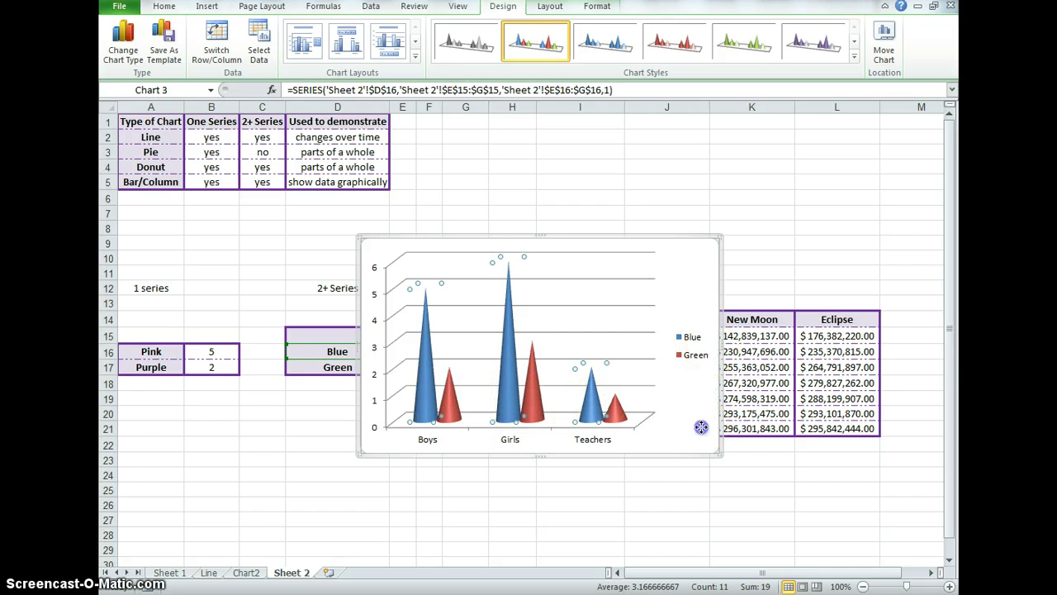
{"action": "left_click", "coordinate": [505, 395]}
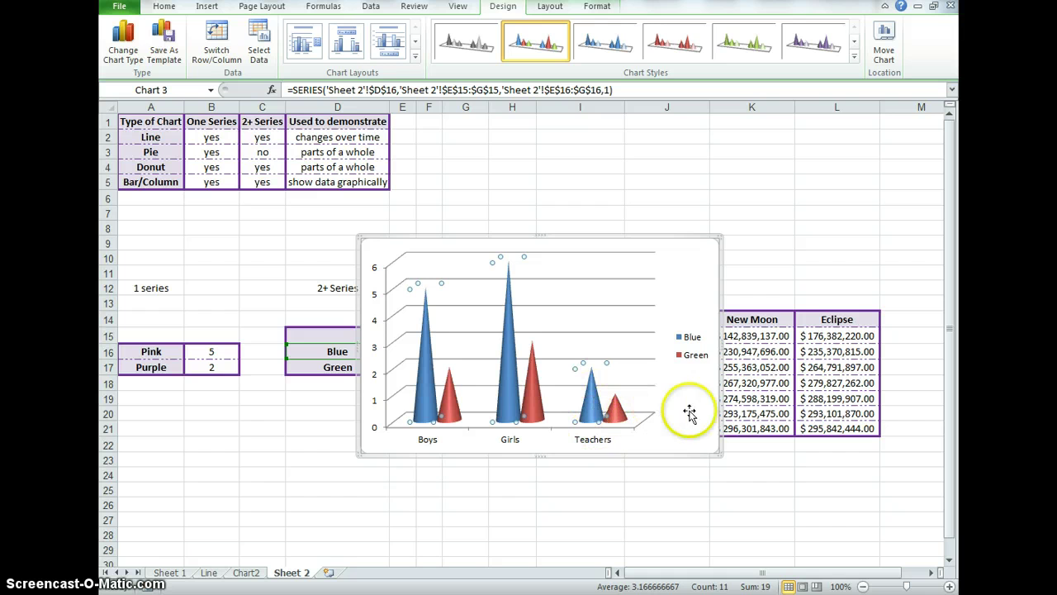
{"action": "left_click", "coordinate": [598, 7]}
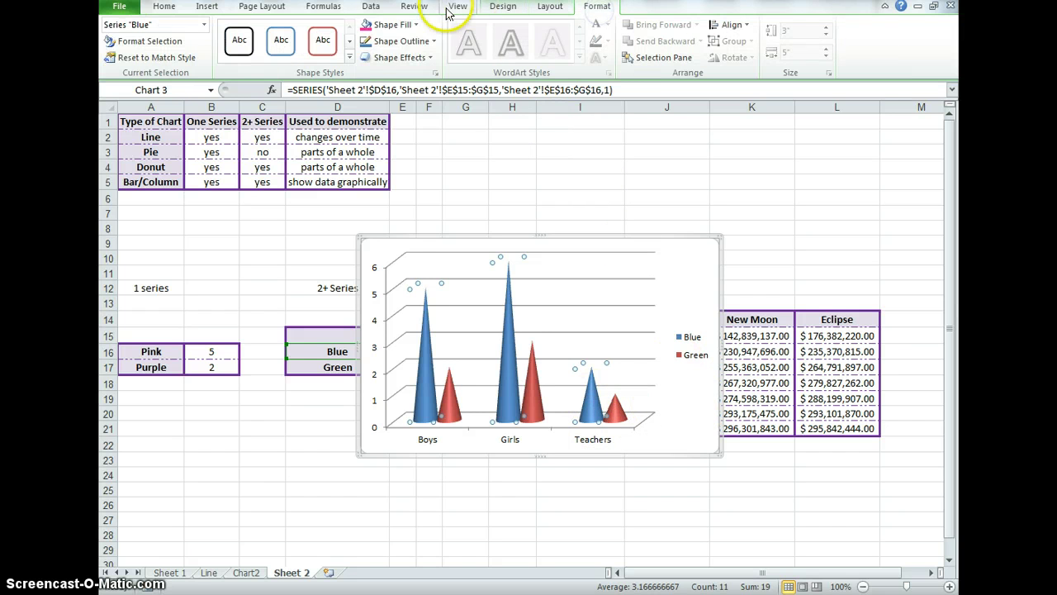
{"action": "left_click", "coordinate": [412, 25]}
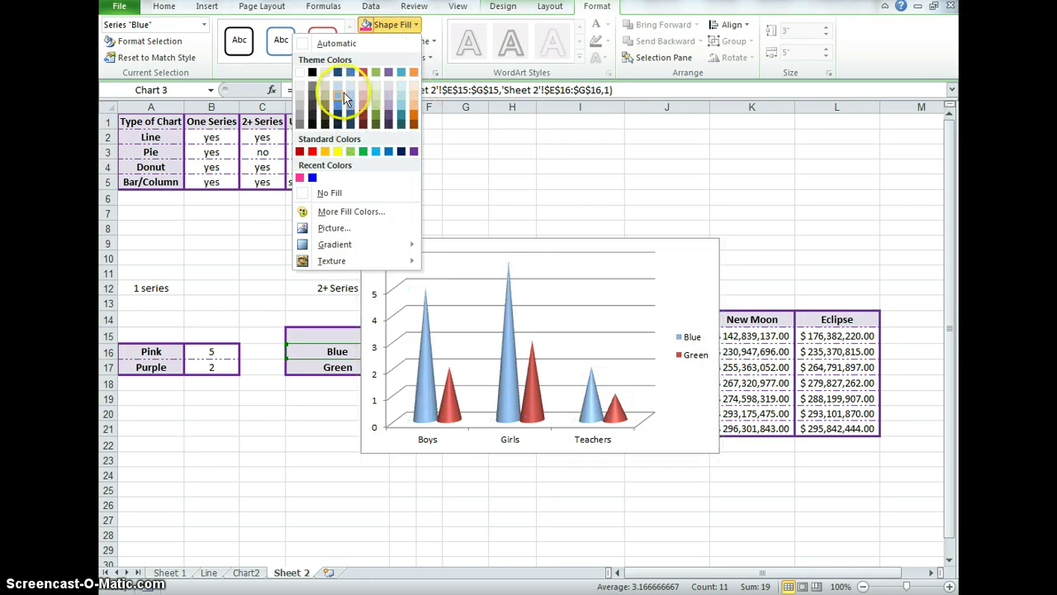
{"action": "left_click", "coordinate": [674, 339]}
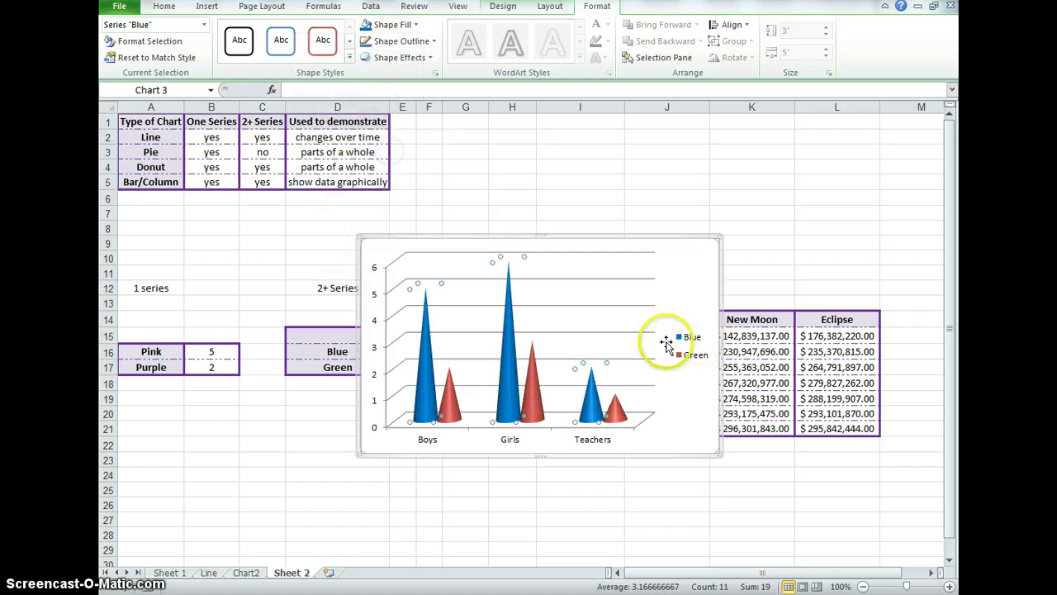
{"action": "left_click", "coordinate": [693, 432]}
{"action": "left_click", "coordinate": [632, 373]}
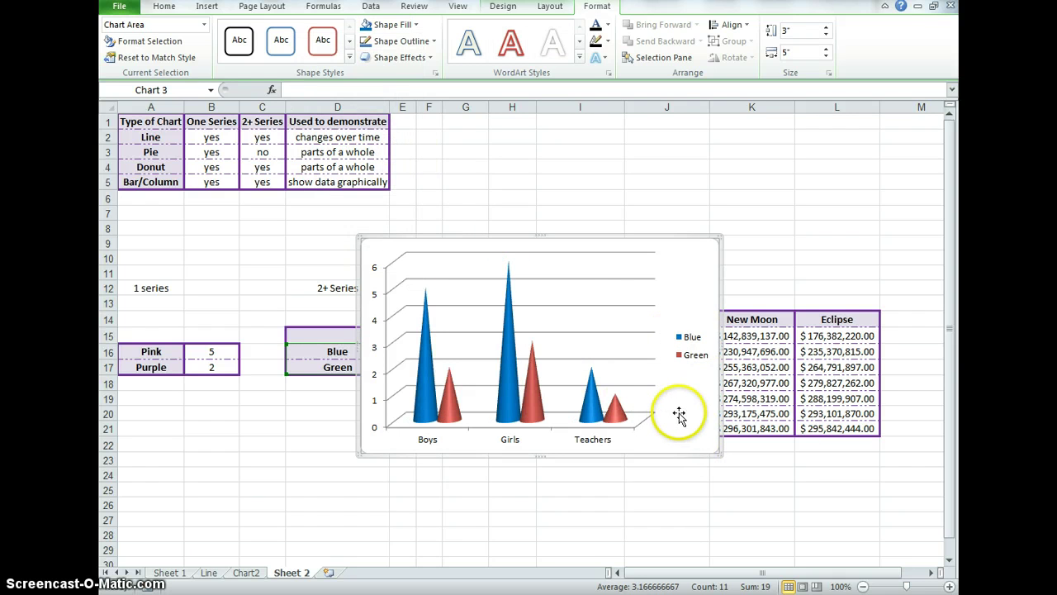